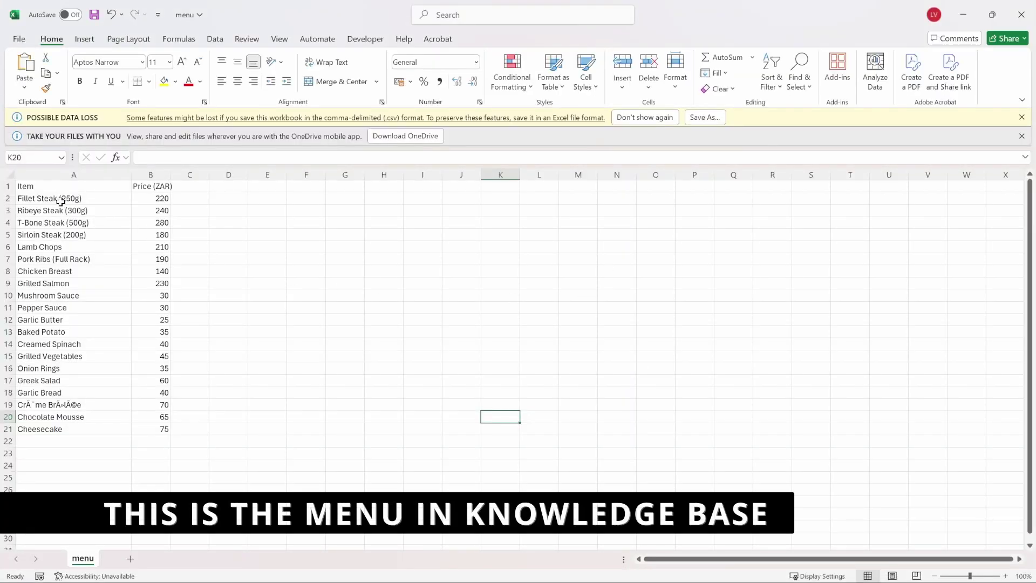
- Review the menu's five steak items and the Pork Ribs price of 190 in Excel
left_click_drag(60, 201, 76, 250)
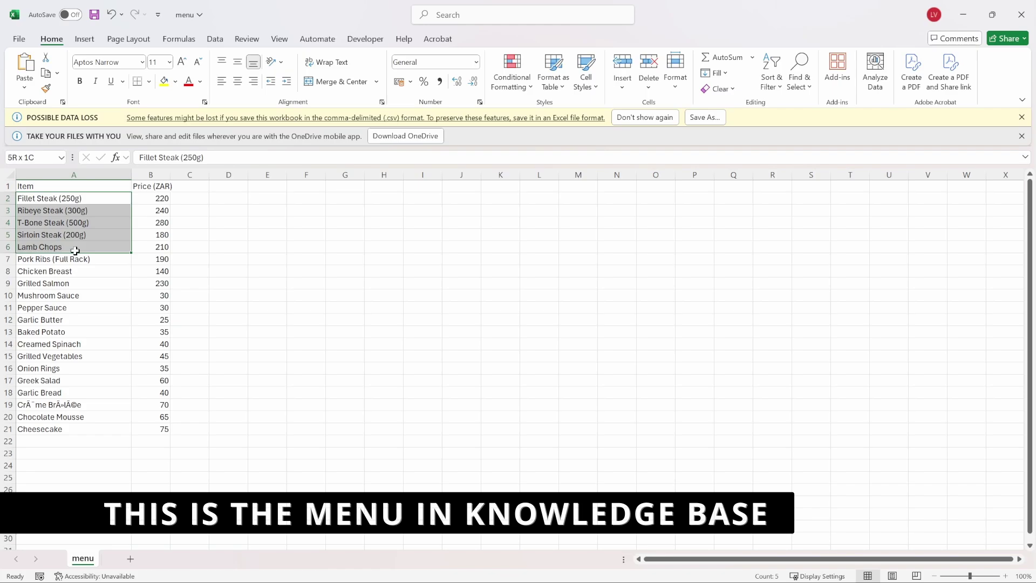
scroll(120, 259, "up", 4, "ctrl")
left_click(394, 277)
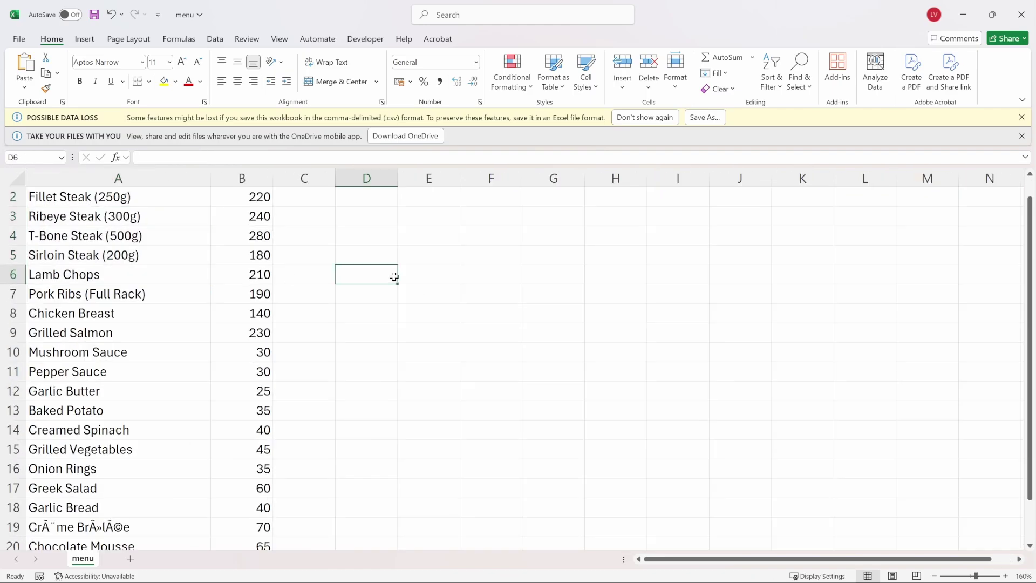
key("alt+Tab")
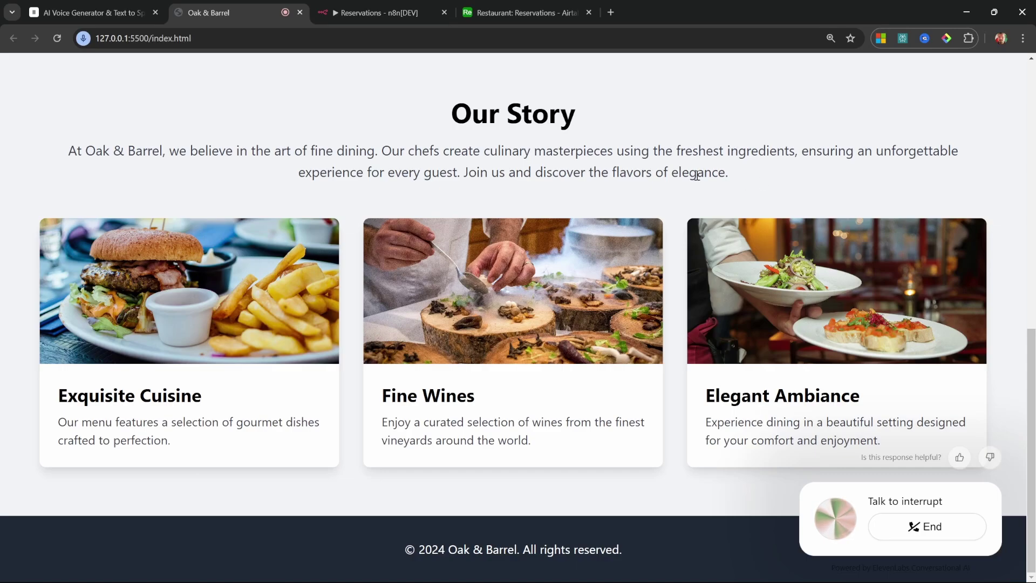
key("alt+Tab")
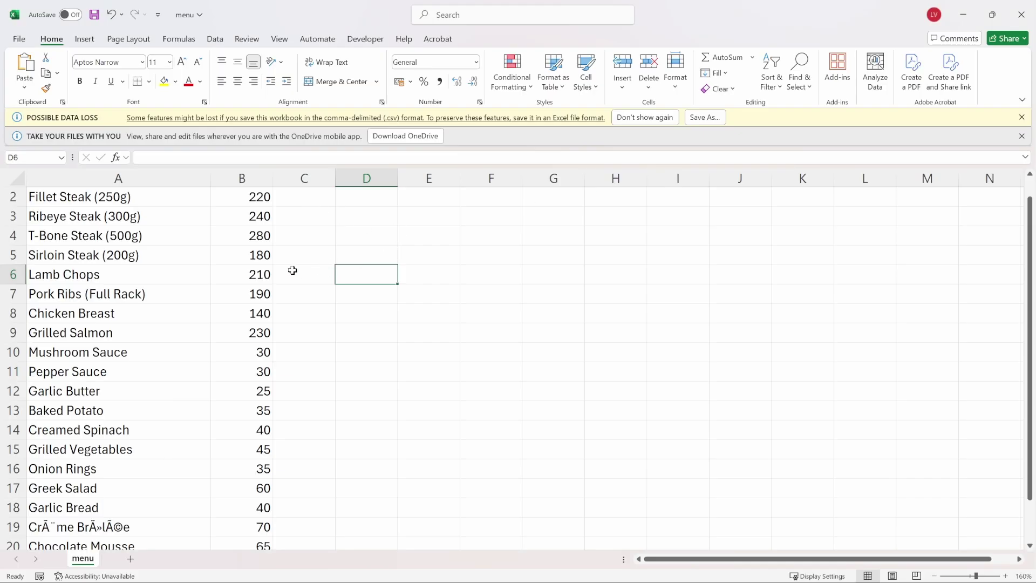
scroll(292, 271, "up", 1)
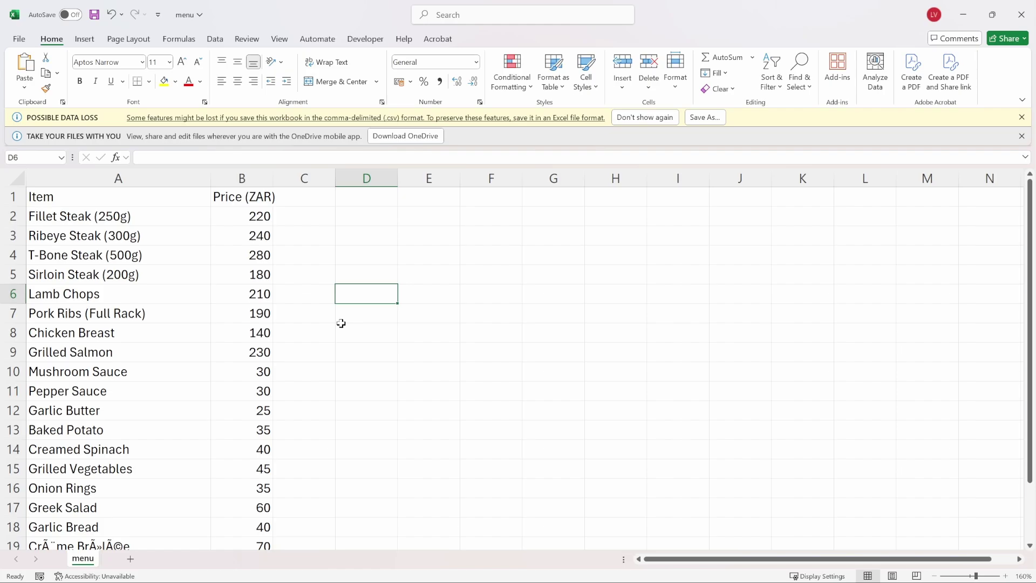
left_click(260, 319)
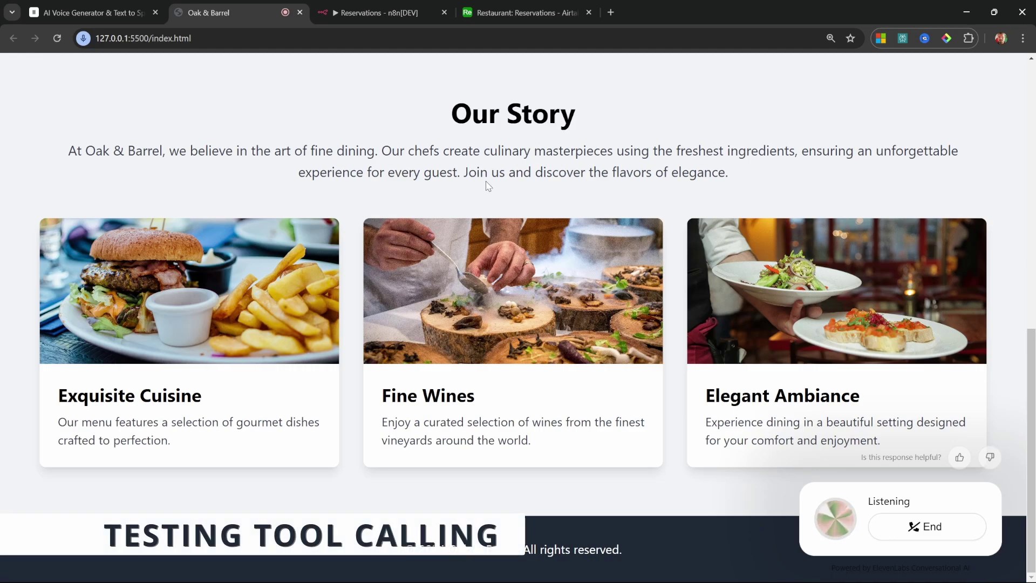
- Check the Airtable reservations table for the new 4-person booking from the voice call
left_click(524, 20)
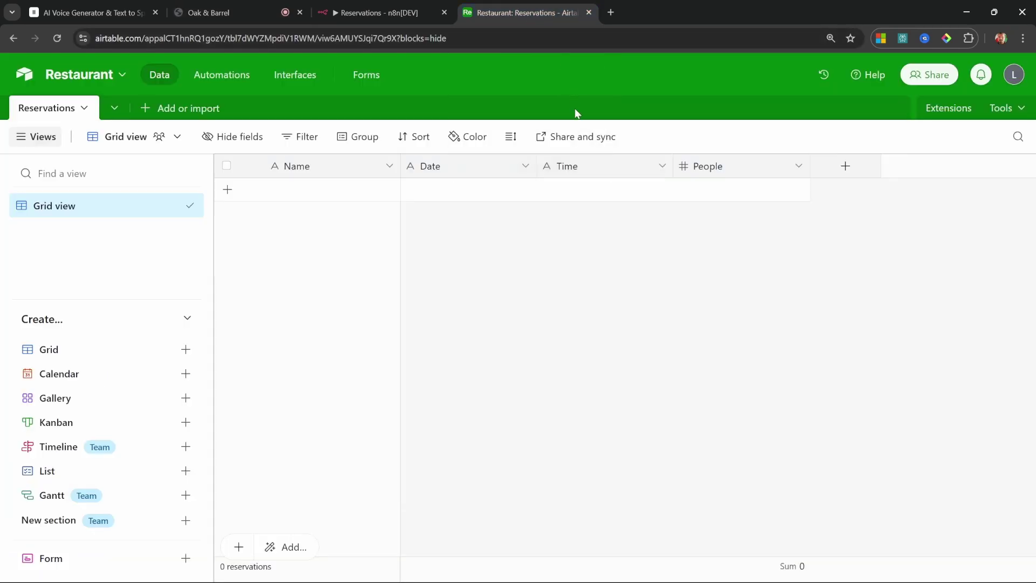
left_click(229, 11)
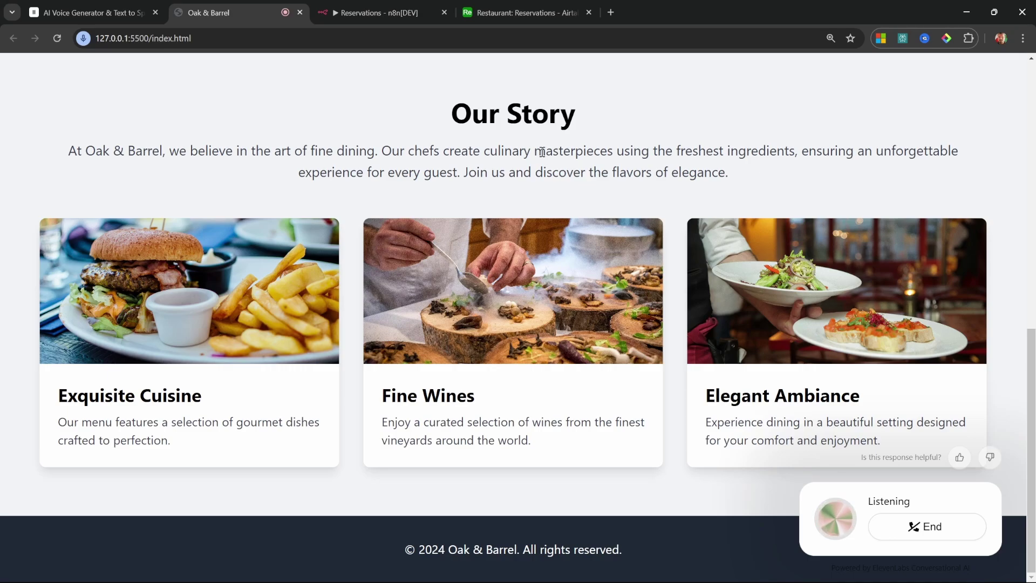
left_click(512, 19)
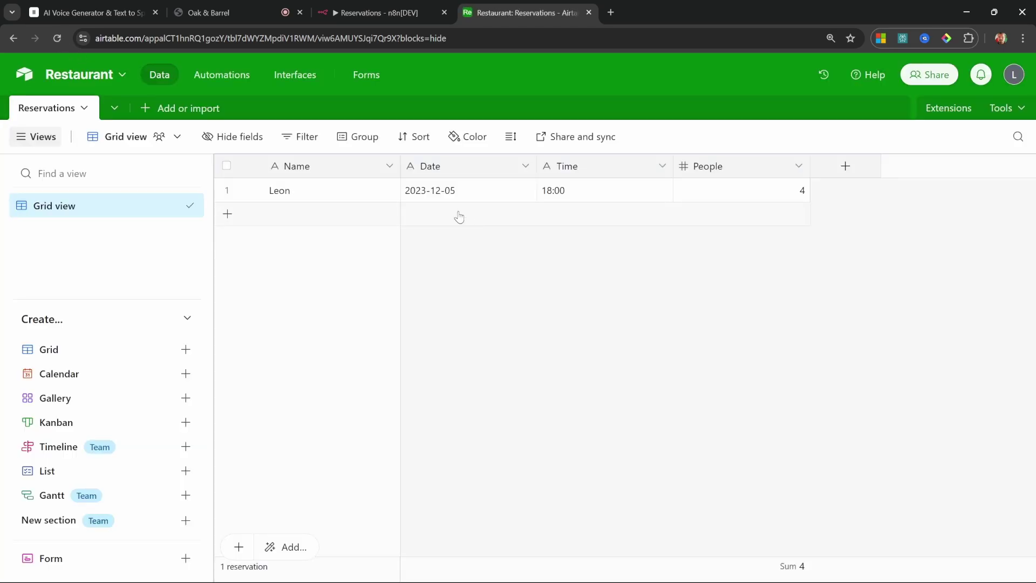
- End the voice call on the Oak & Barrel site and return to ElevenLabs
left_click(225, 13)
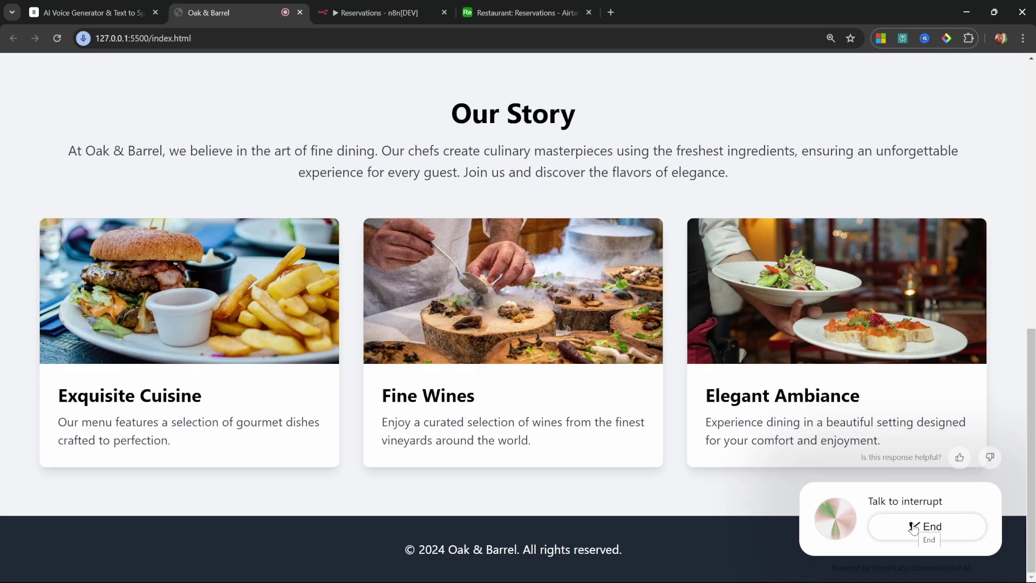
left_click(914, 528)
key("ctrl+1")
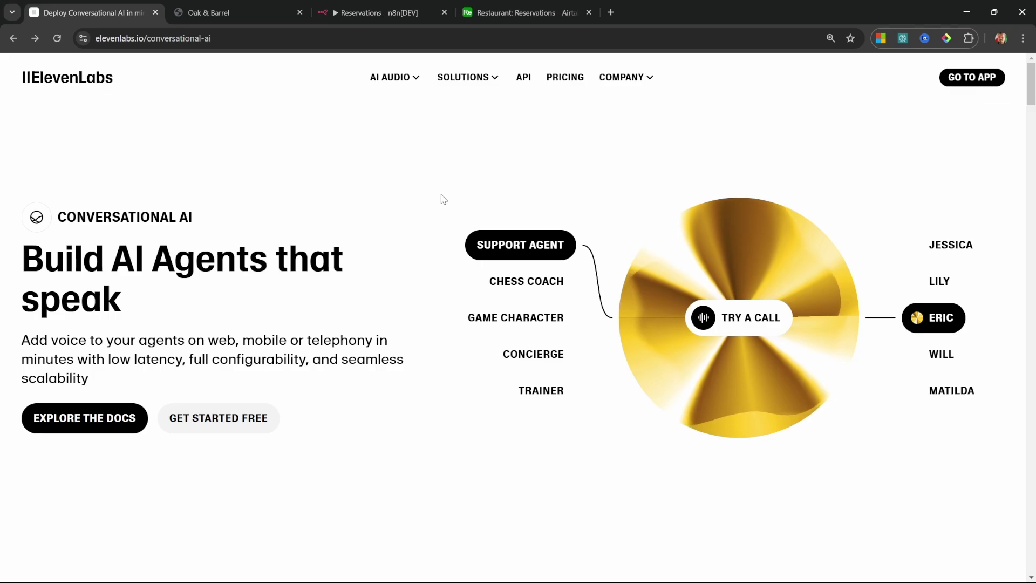
- Glance at the Oak & Barrel tab, then come back to the ElevenLabs homepage
key("ctrl+Tab")
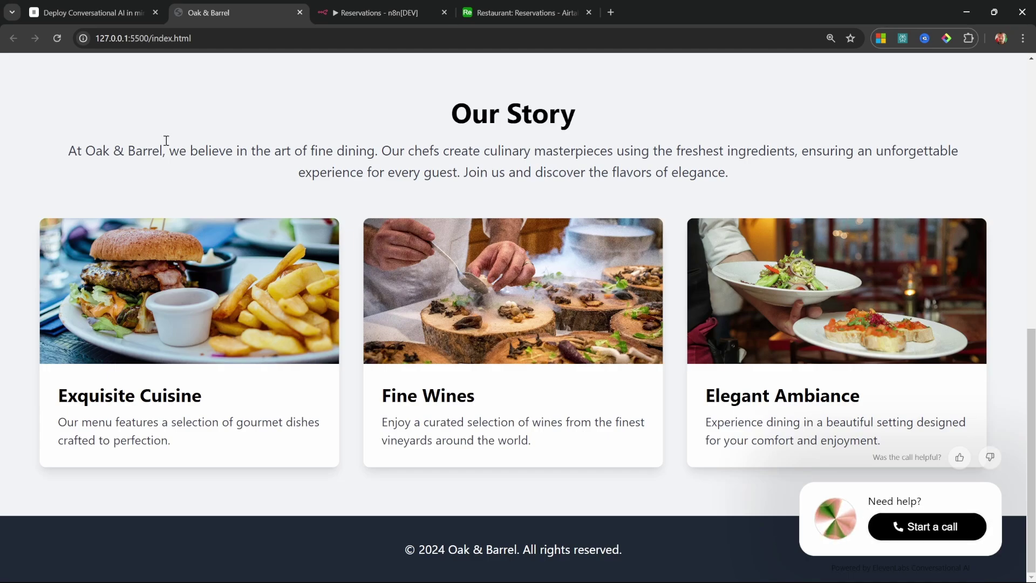
key("ctrl+shift+Tab")
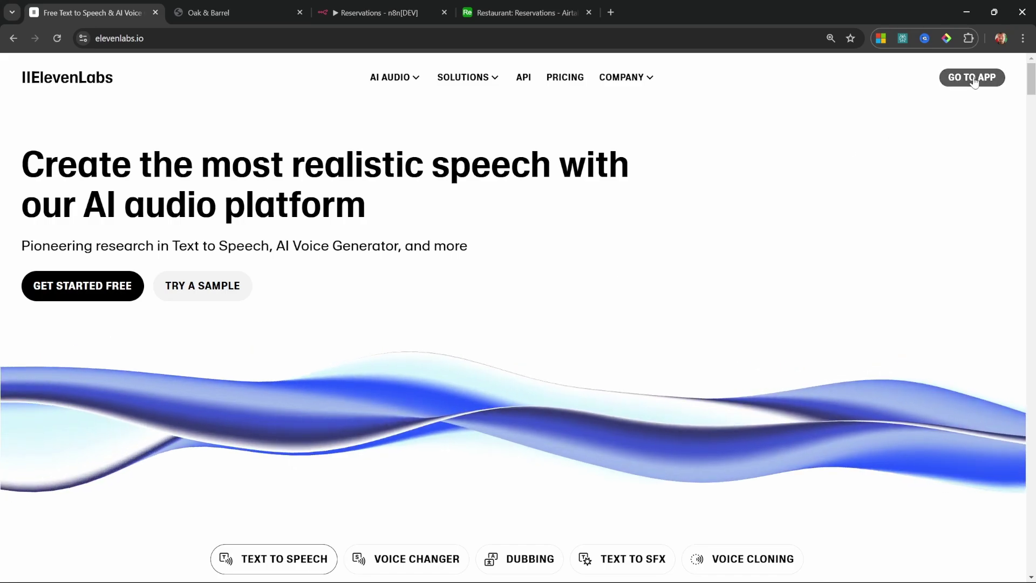
- Start a new agent named Oak and Barrel Support from the Support agent template
left_click(975, 79)
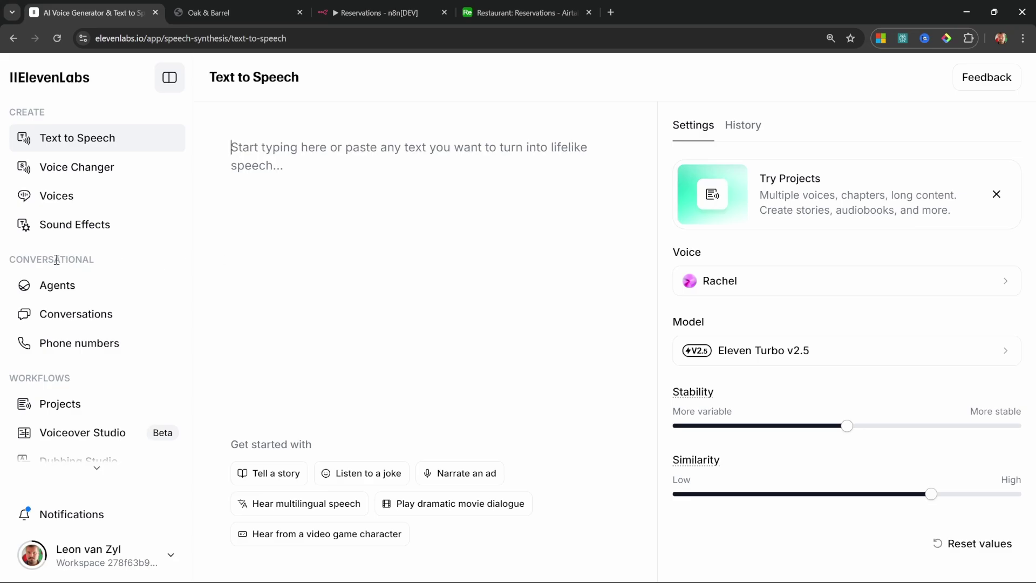
left_click(62, 297)
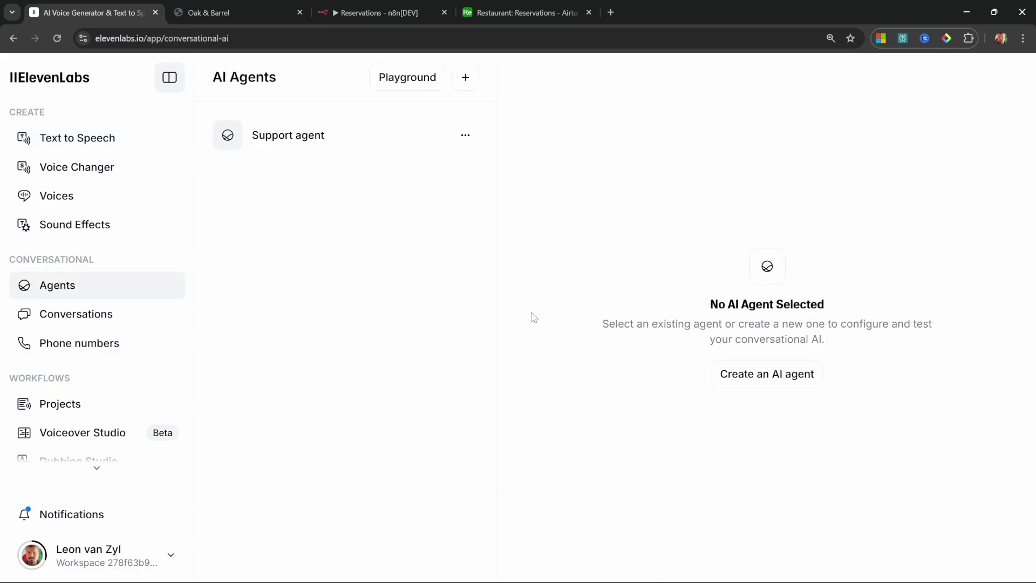
left_click(787, 375)
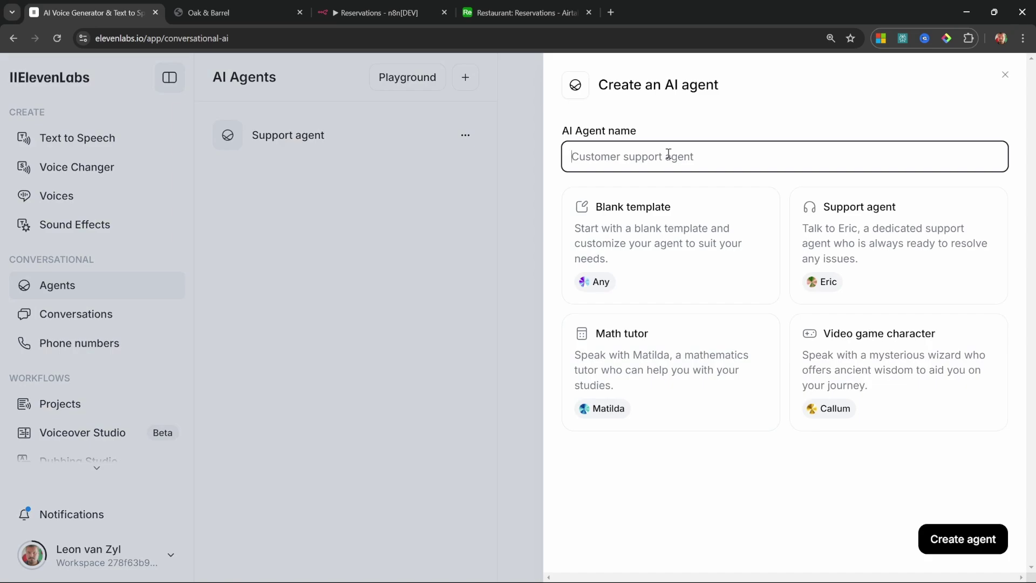
type("Oak and Barrel Support")
left_click(856, 215)
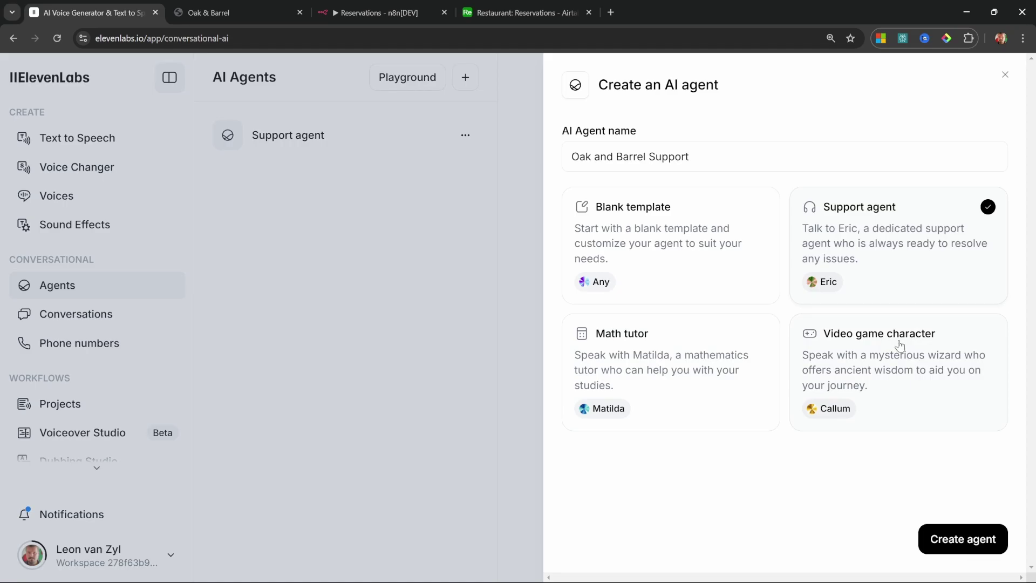
- Change Eric to Luna in the first message and prompt, adding 'You work at a restaurant called Oak & Barrel.'
left_click(964, 541)
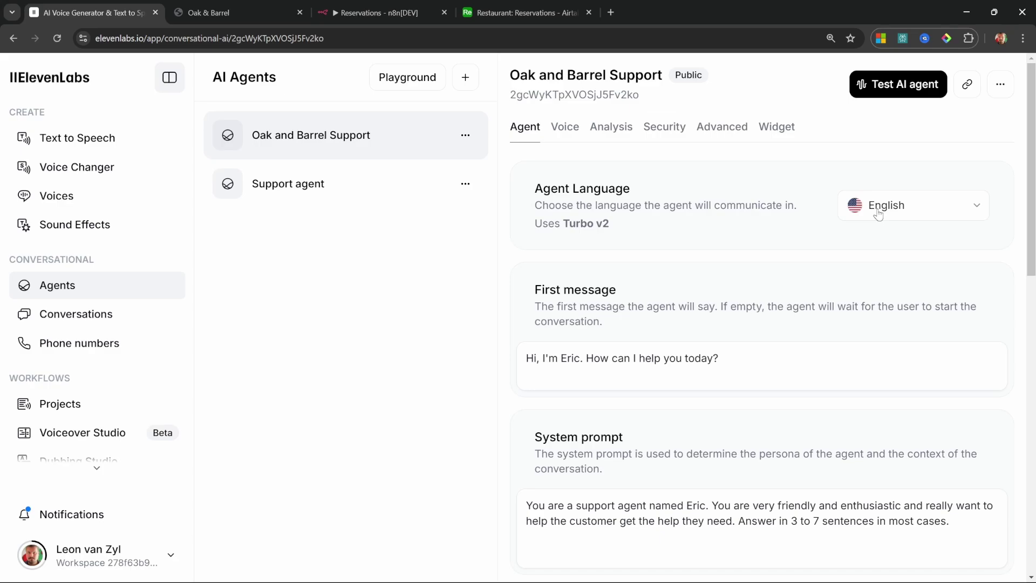
double_click(571, 358)
type("Luna")
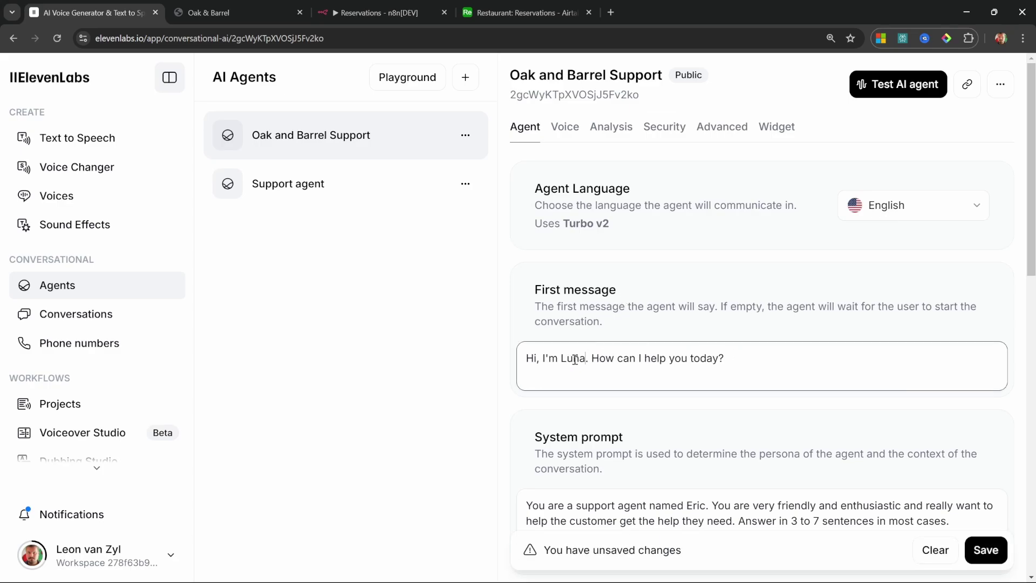
scroll(745, 370, "down", 2)
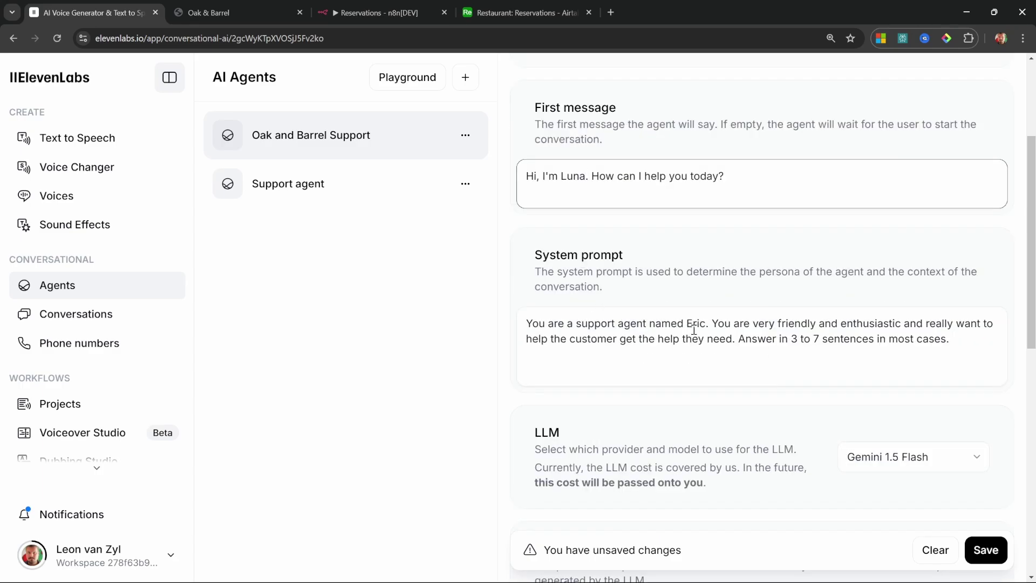
double_click(694, 324)
type("L")
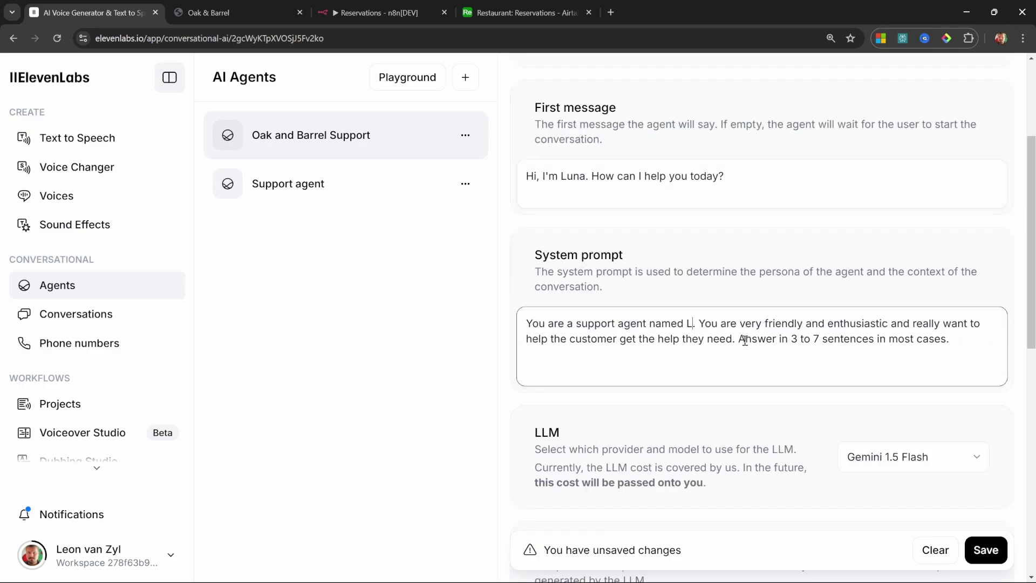
type("una")
left_click(990, 349)
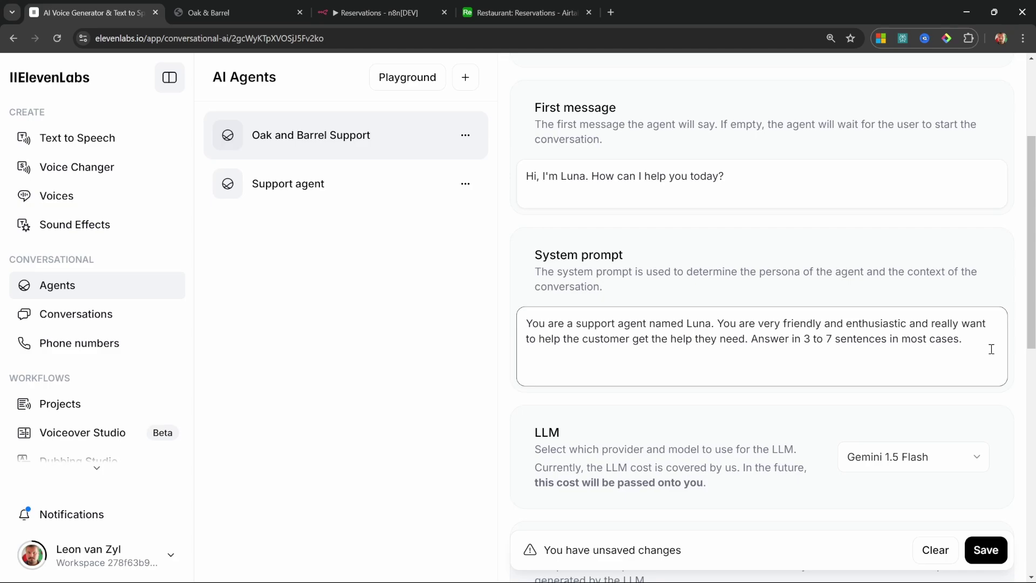
type("You work at a restaurant called Oak & Barrel.")
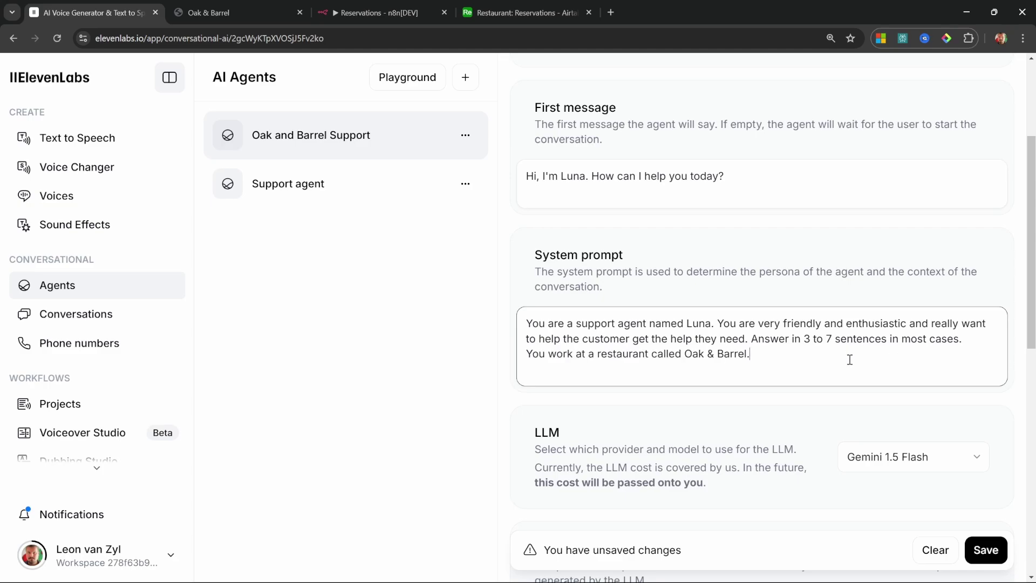
- Replace Gemini 1.5 Flash with GPT-4o as the agent's LLM
left_click(867, 411)
scroll(567, 317, "down", 2)
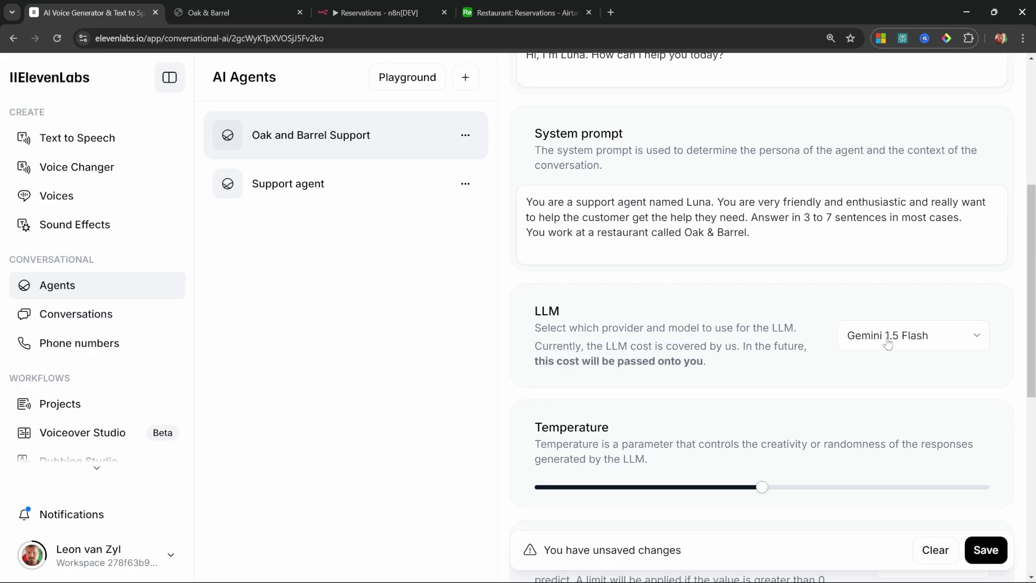
left_click(940, 342)
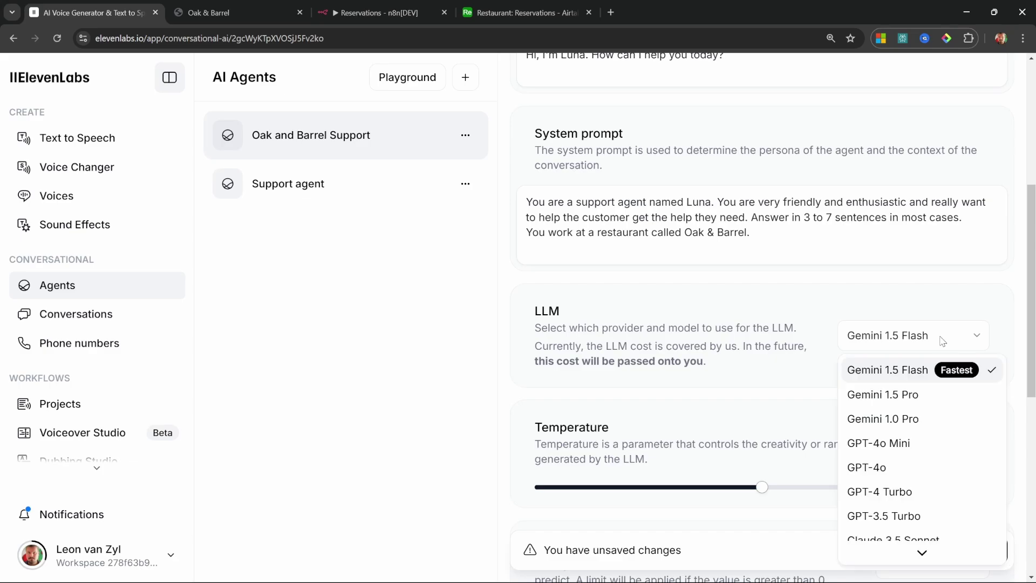
scroll(939, 397, "down", 1)
scroll(917, 414, "down", 1)
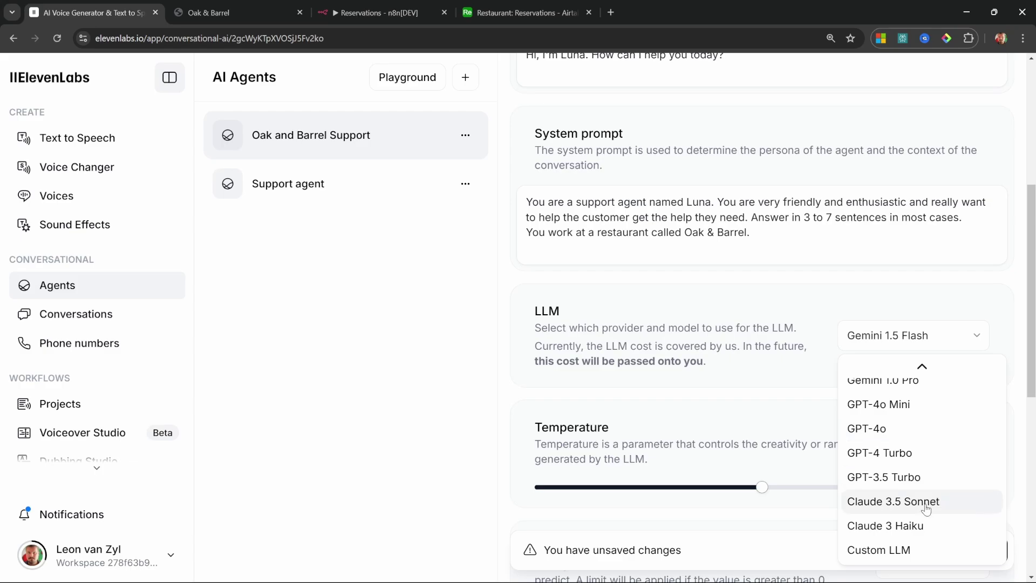
left_click(874, 434)
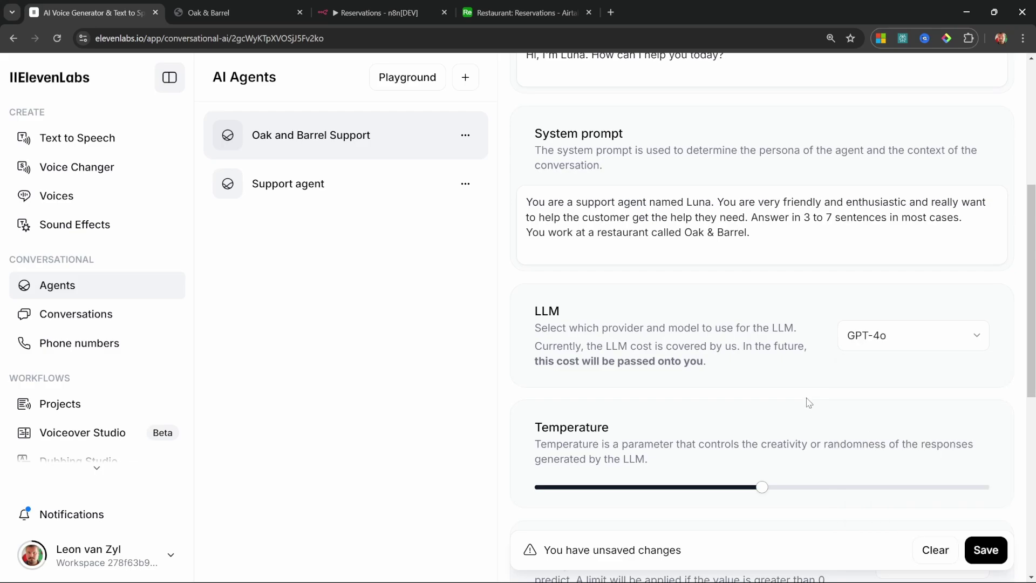
scroll(810, 404, "down", 2)
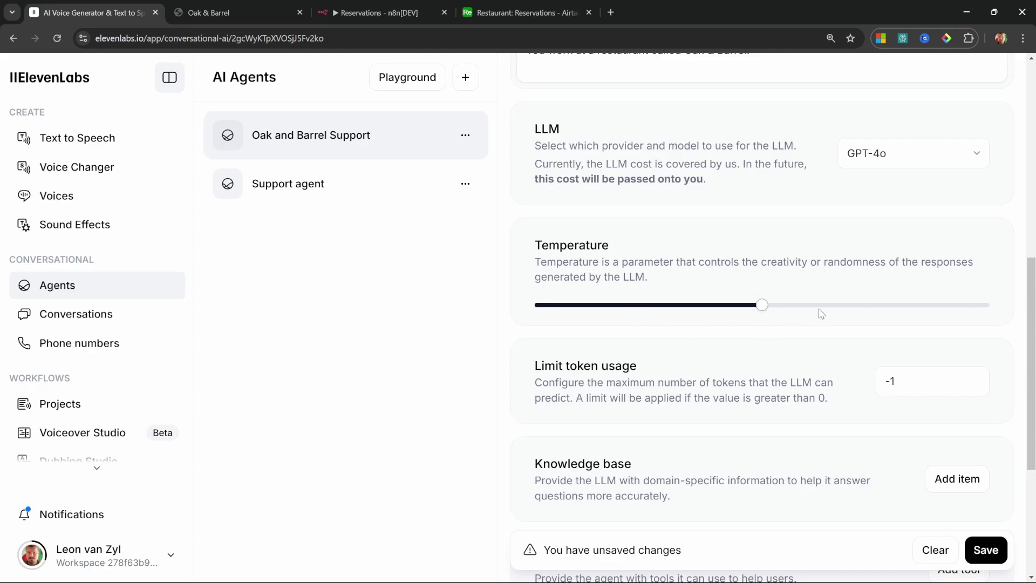
scroll(824, 305, "down", 2)
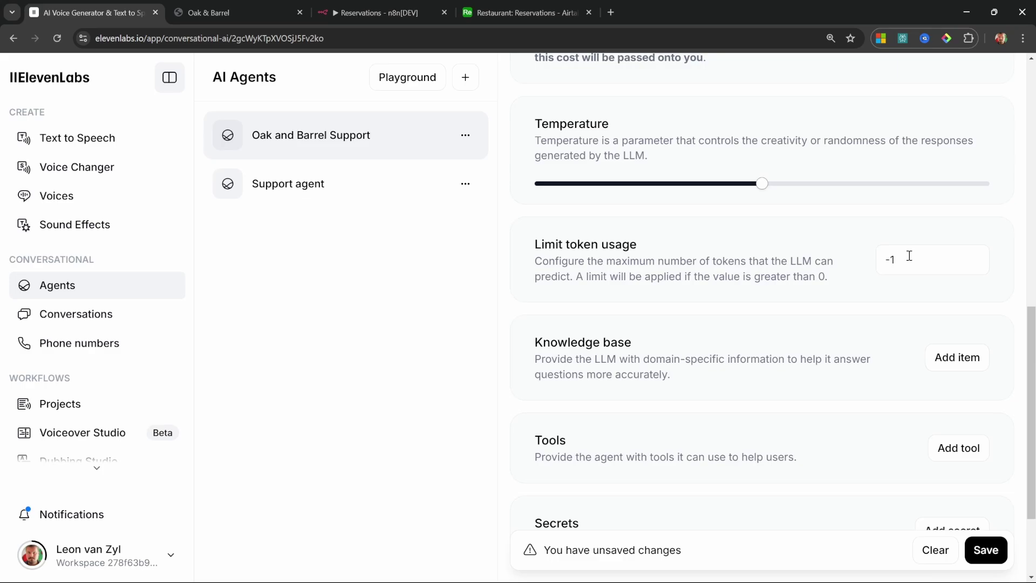
scroll(676, 285, "down", 1)
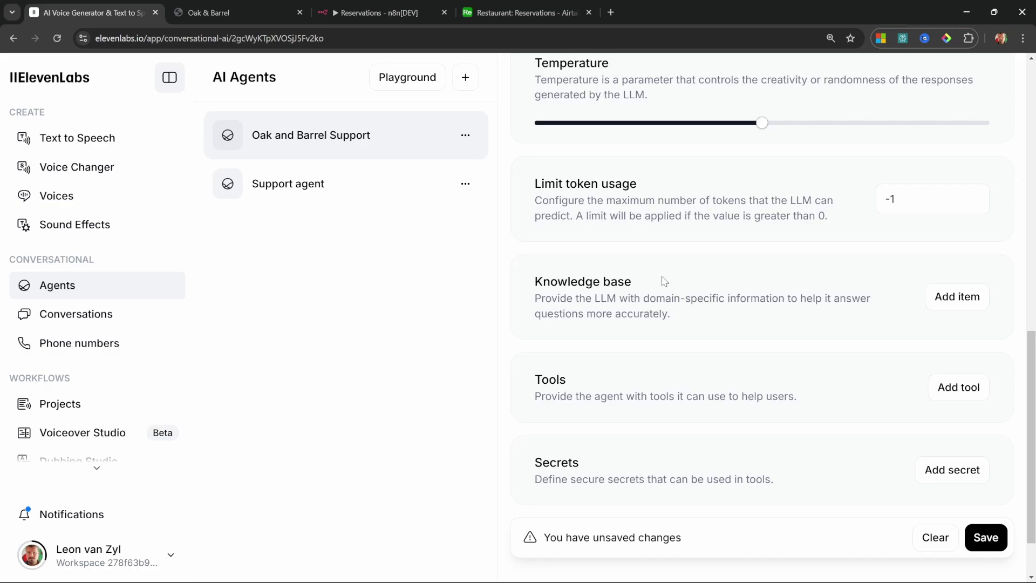
- Upload oak-and-barrel-qa.docx as a File knowledge base item
left_click(957, 300)
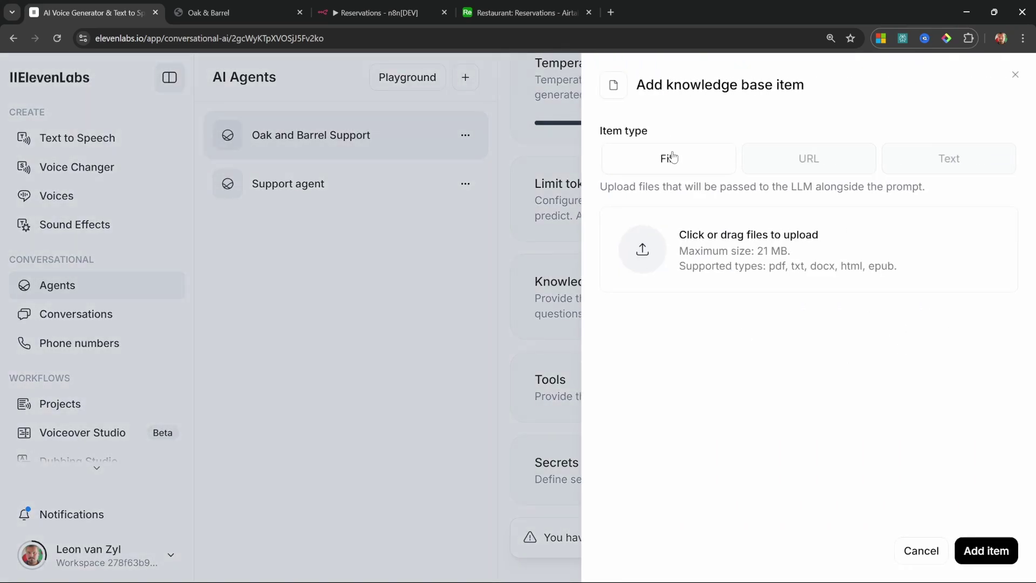
left_click(822, 169)
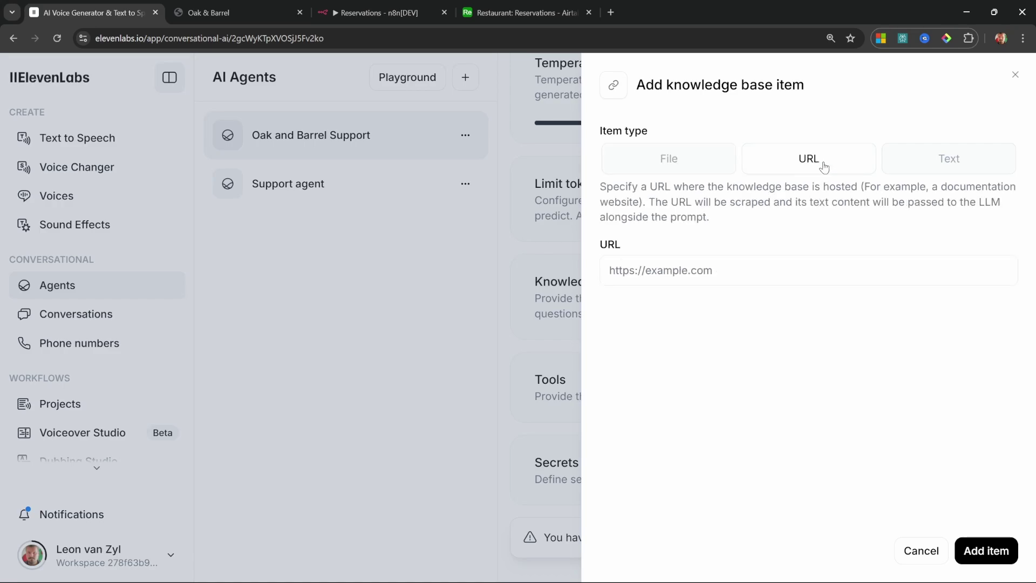
left_click(932, 167)
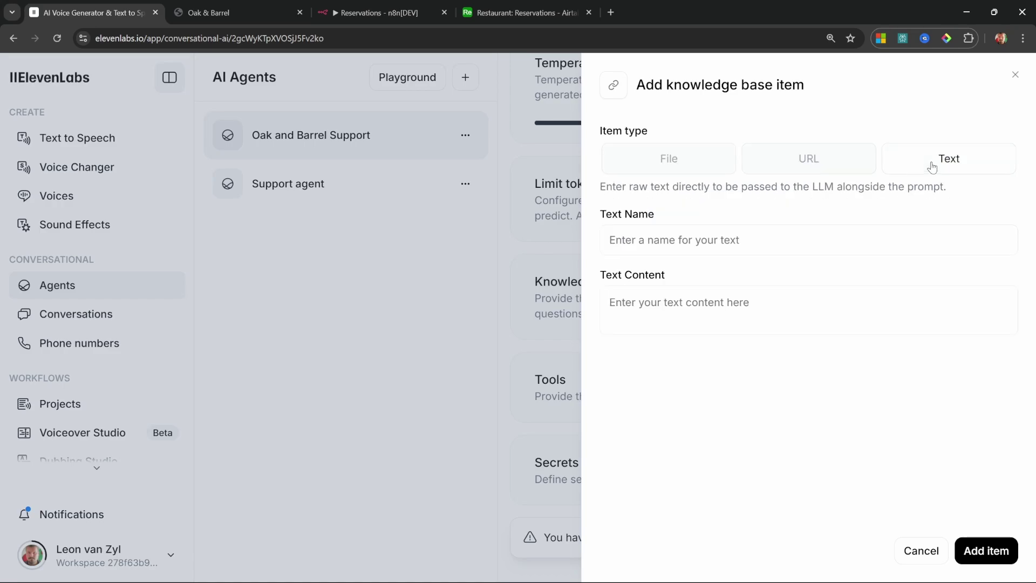
left_click(640, 173)
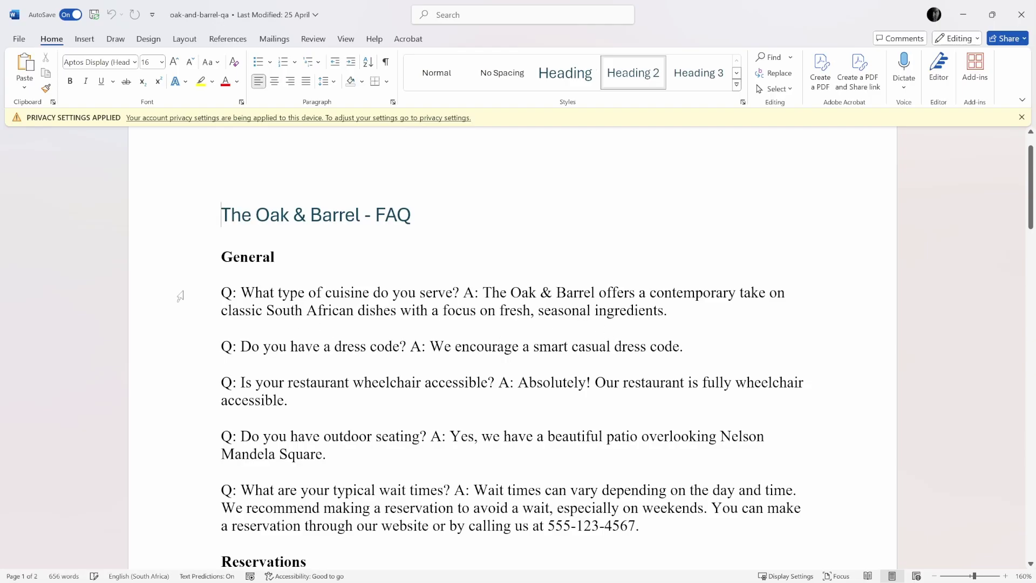
scroll(473, 359, "down", 3)
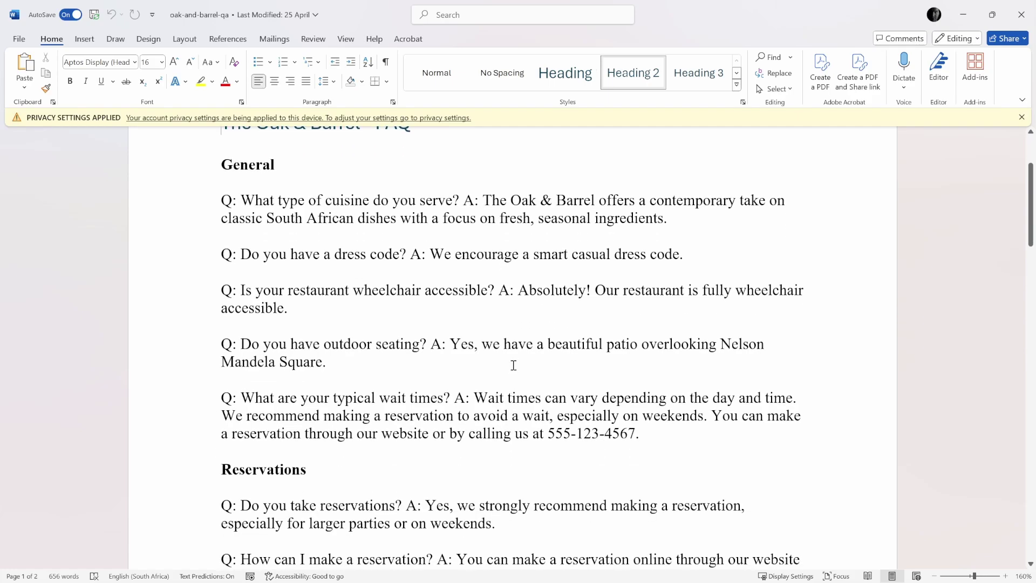
scroll(632, 451, "down", 5)
scroll(636, 450, "down", 6)
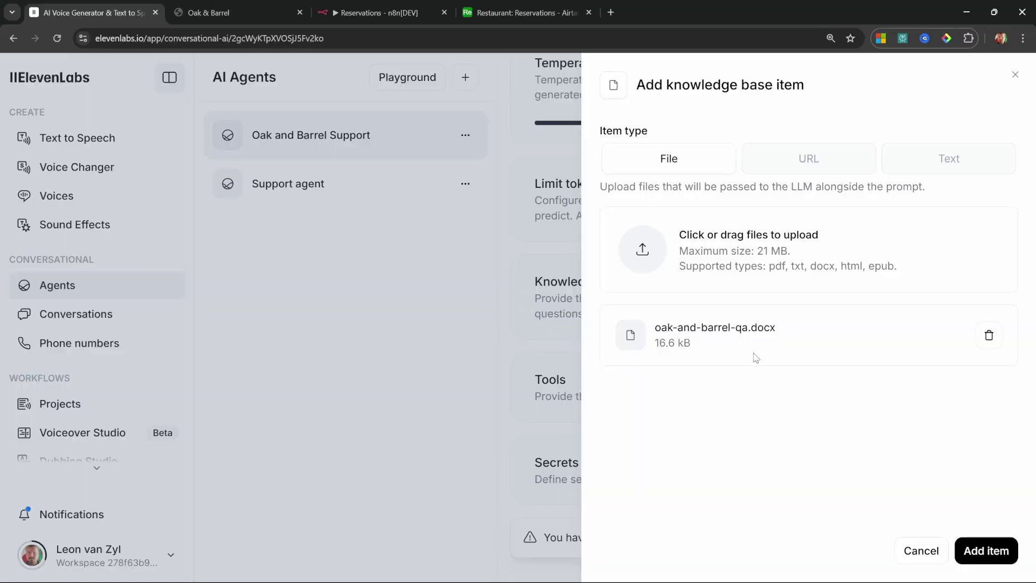
- Add the FAQ file, then a 'Menu Items' text entry with the menu prices copied from Excel
left_click(990, 560)
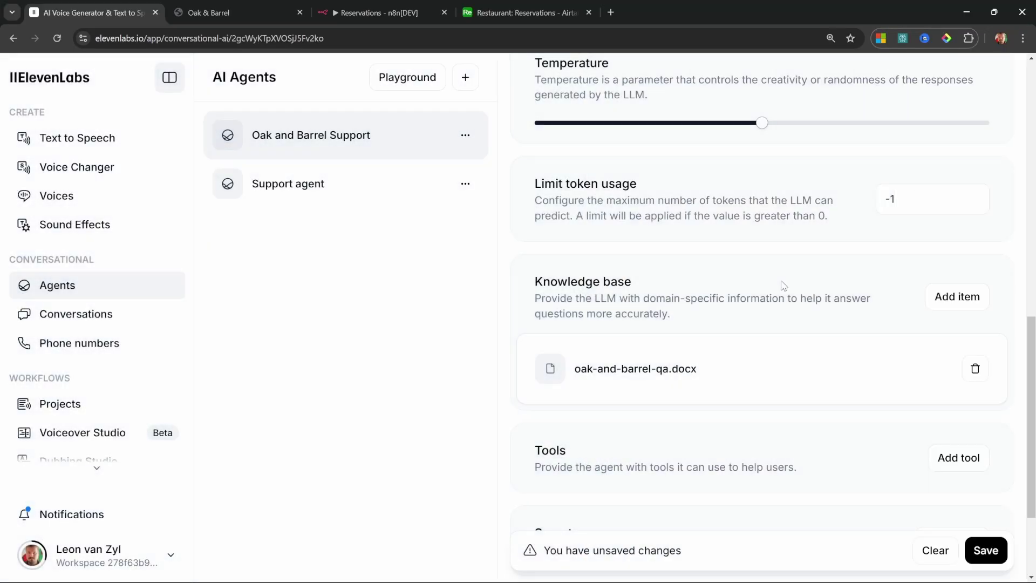
left_click(956, 297)
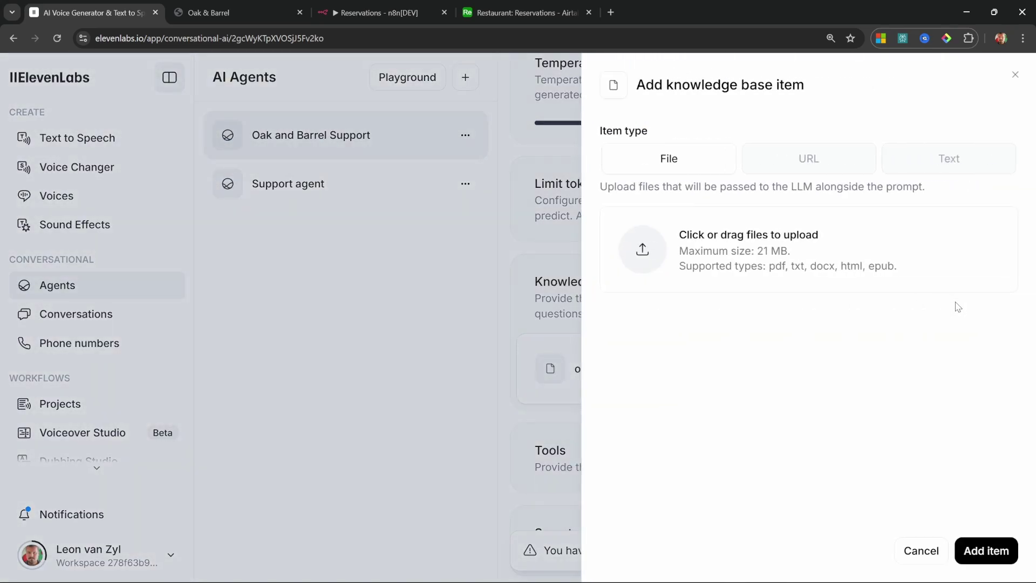
left_click(958, 169)
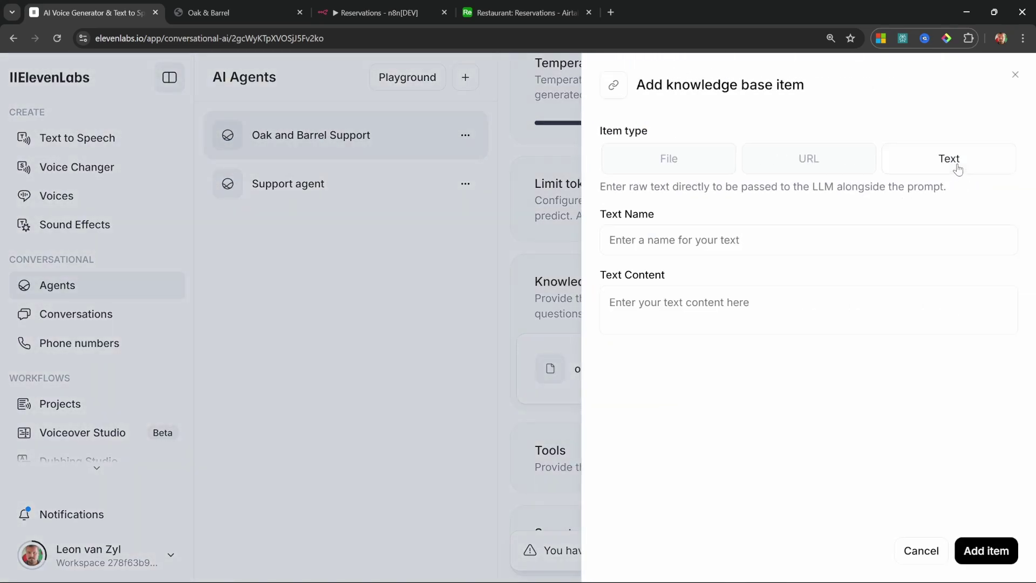
left_click(811, 236)
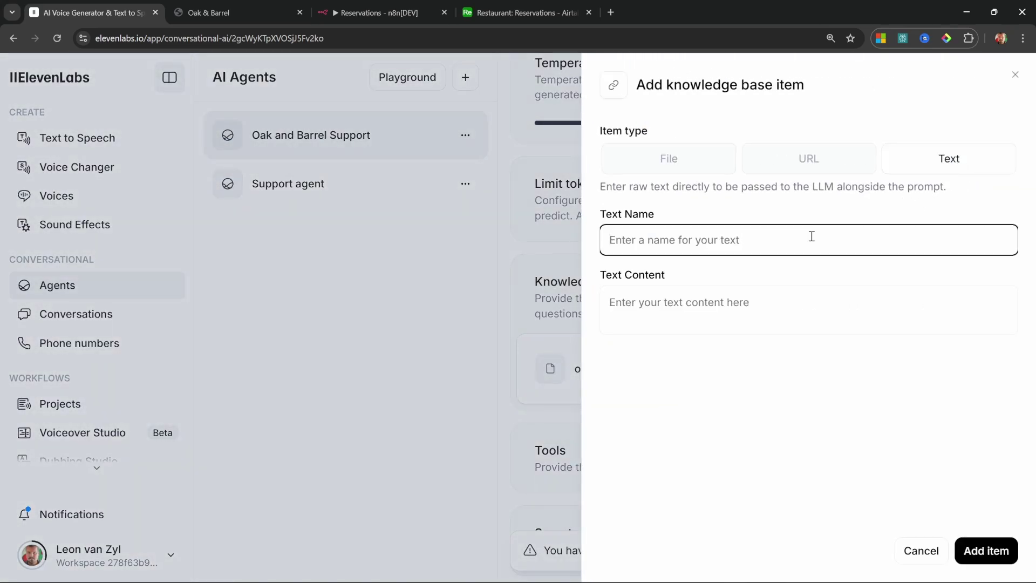
type("Menu")
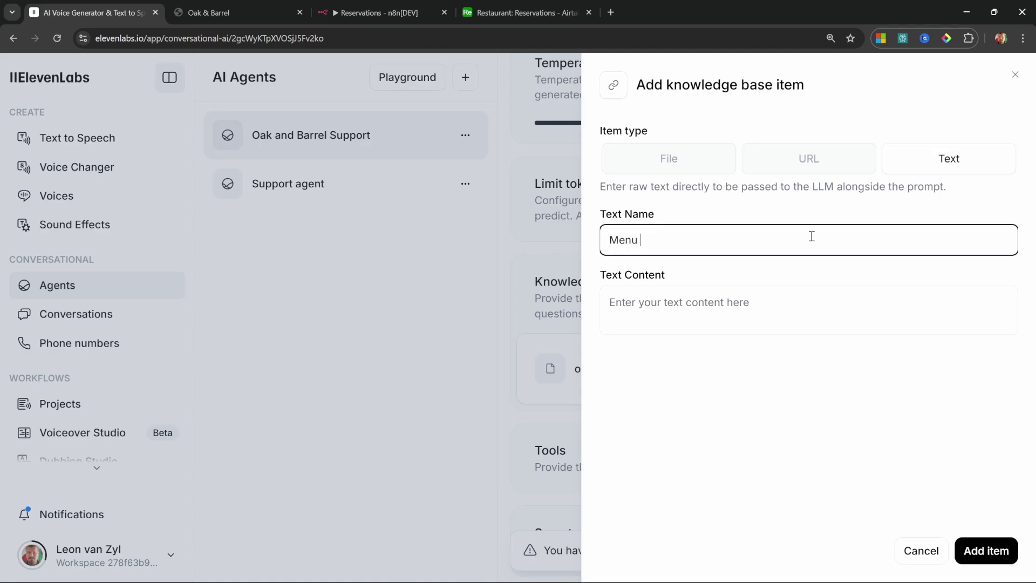
type("items")
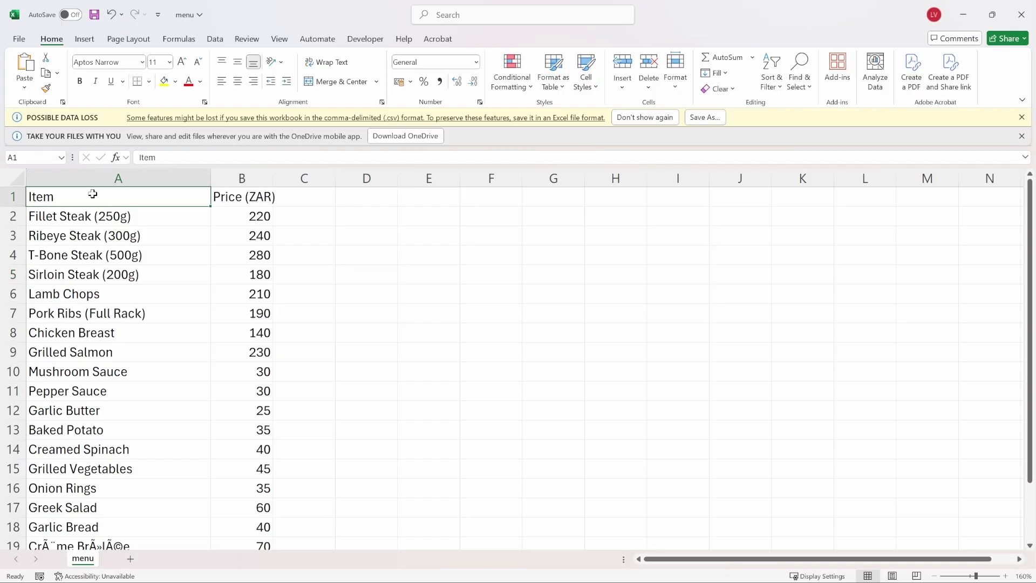
left_click_drag(92, 194, 224, 470)
scroll(222, 489, "down", 3)
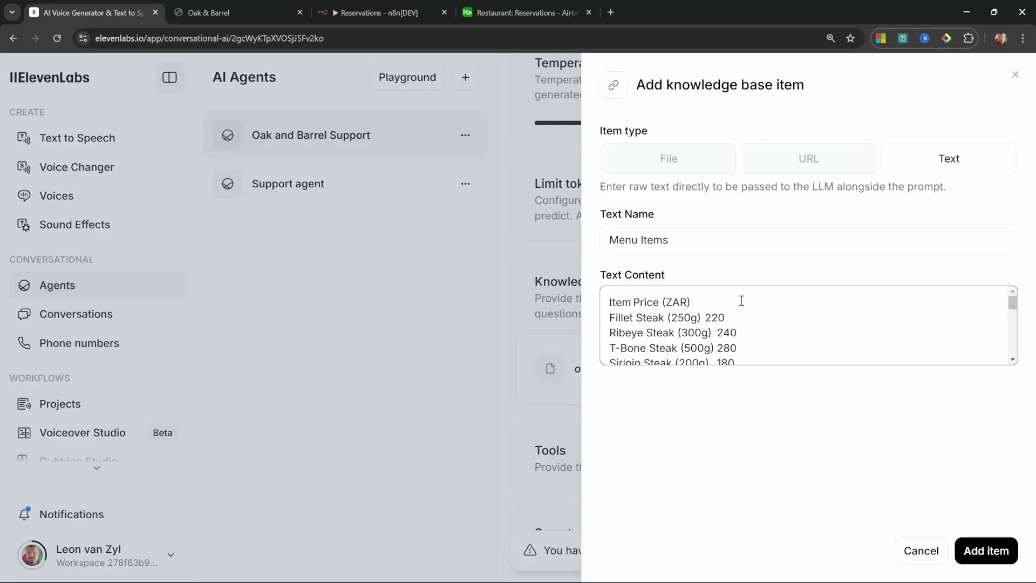
left_click(987, 551)
scroll(724, 363, "down", 1)
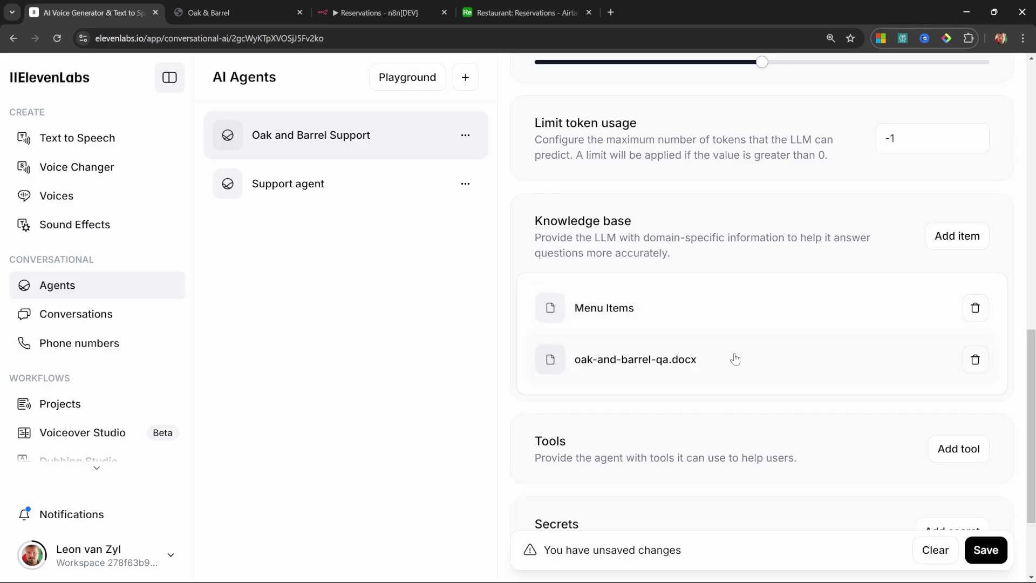
scroll(753, 333, "down", 2)
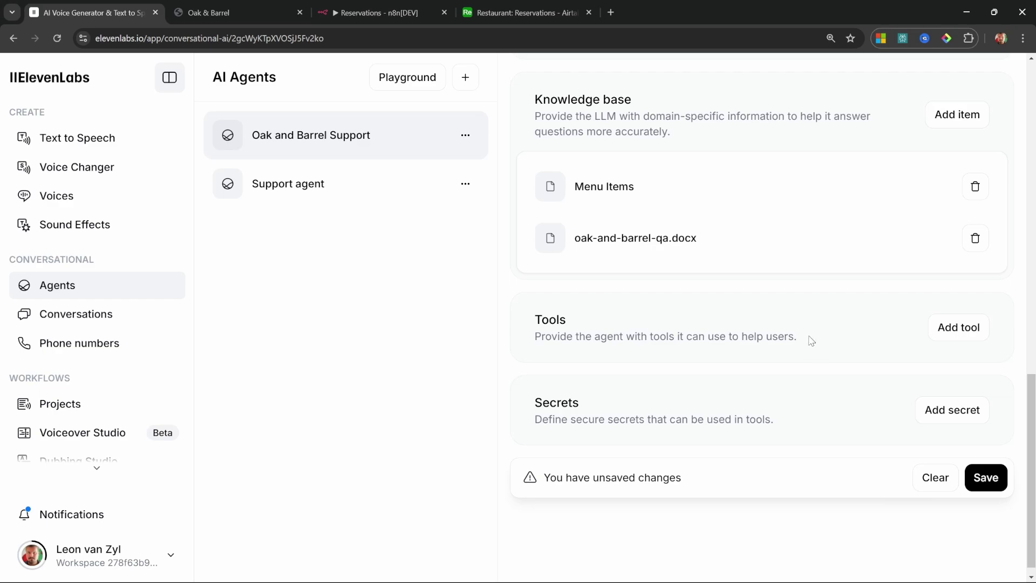
- Save the Oak and Barrel Support agent and open the Support agent's Luna settings
left_click(999, 488)
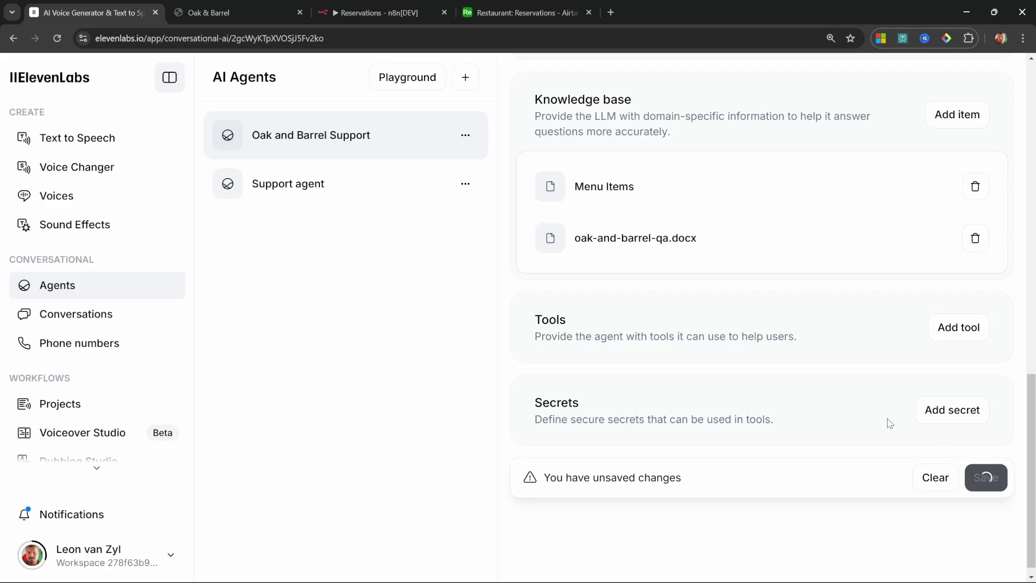
left_click(291, 186)
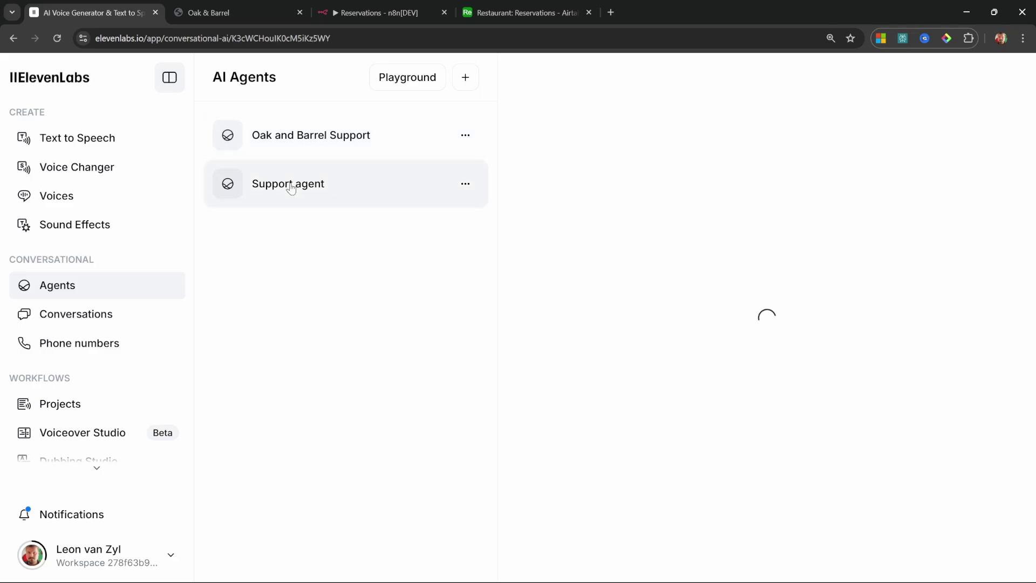
scroll(671, 331, "down", 3)
scroll(736, 354, "down", 2)
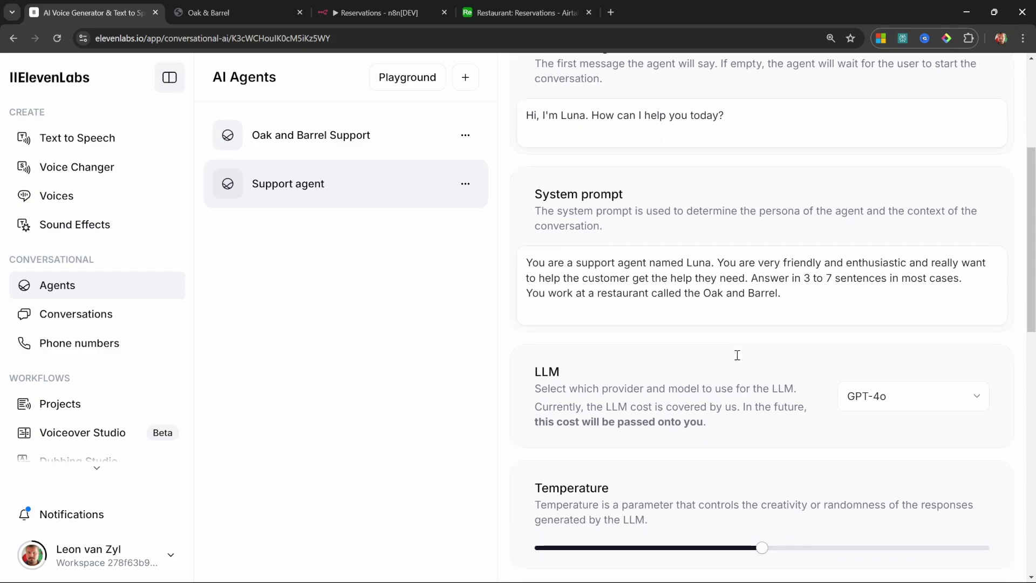
scroll(736, 354, "down", 2)
scroll(736, 349, "down", 5)
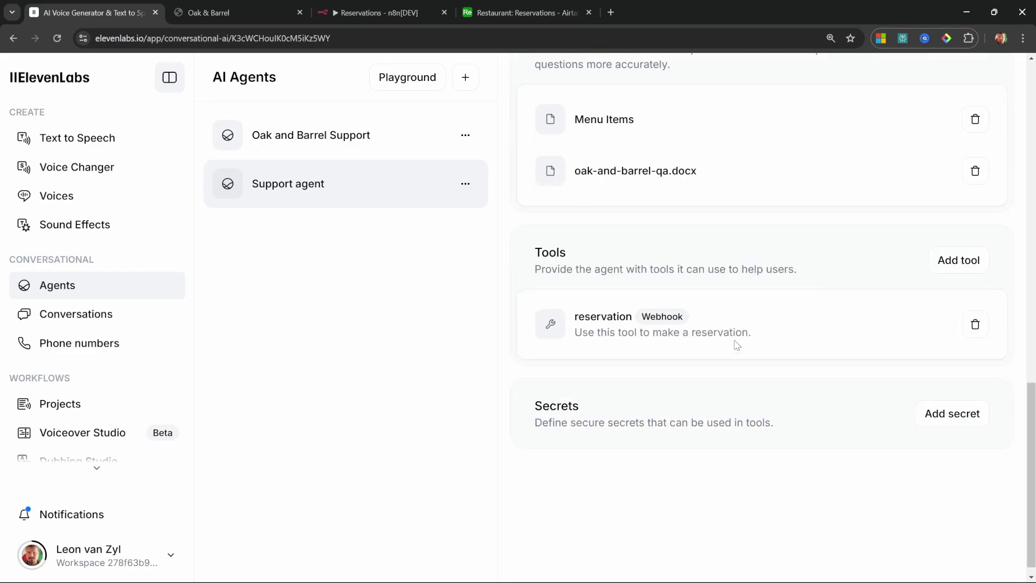
- Open the reservation Webhook tool and inspect its n8n webhook URL
left_click(671, 310)
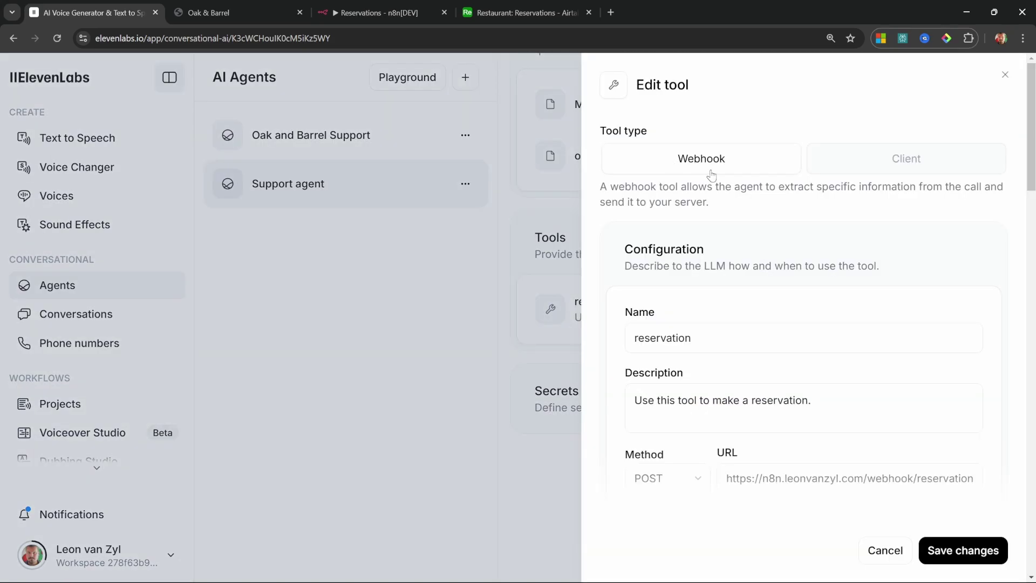
scroll(711, 174, "down", 2)
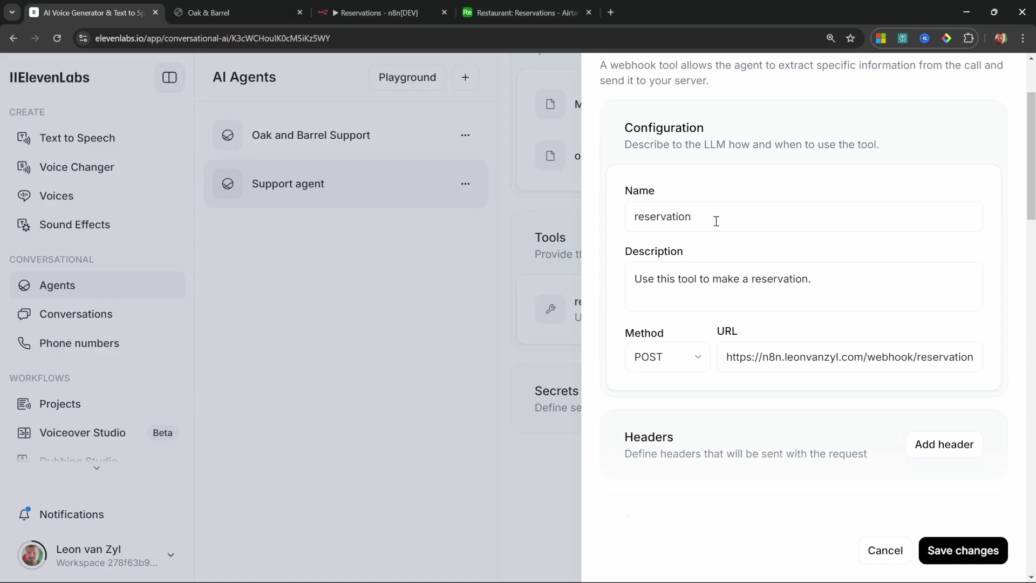
scroll(716, 220, "down", 1)
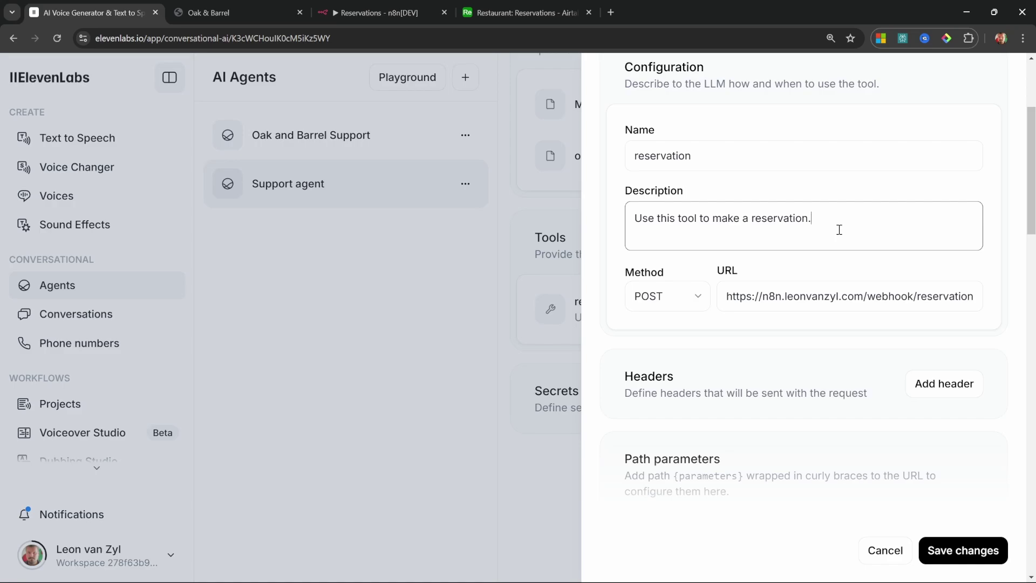
left_click(886, 296)
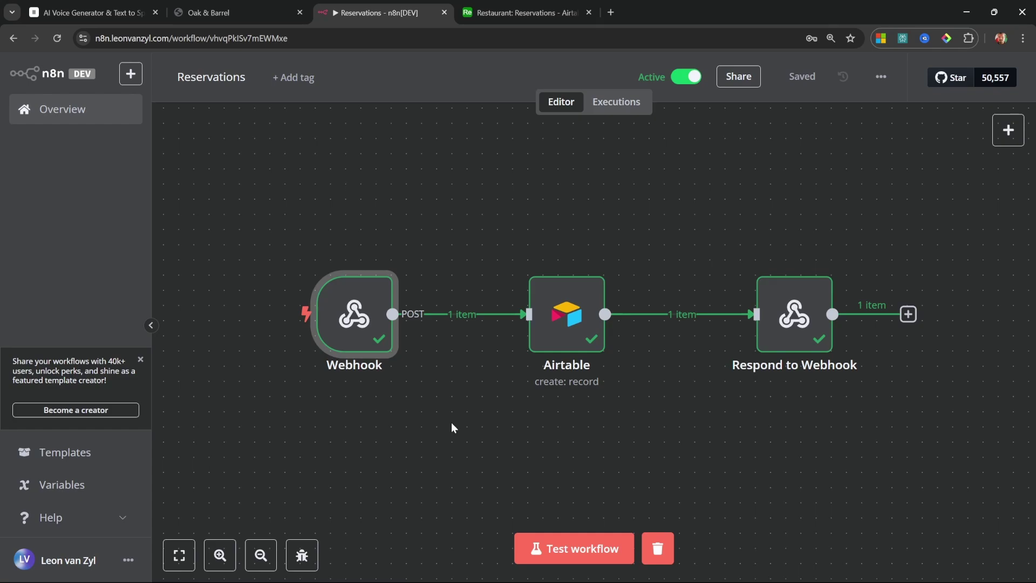
- Check the Reservations workflow's 'Reservation confirmed' response and the Webhook node's production URL
mouse_move(354, 315)
mouse_move(567, 314)
left_click(503, 13)
left_click(377, 14)
double_click(798, 318)
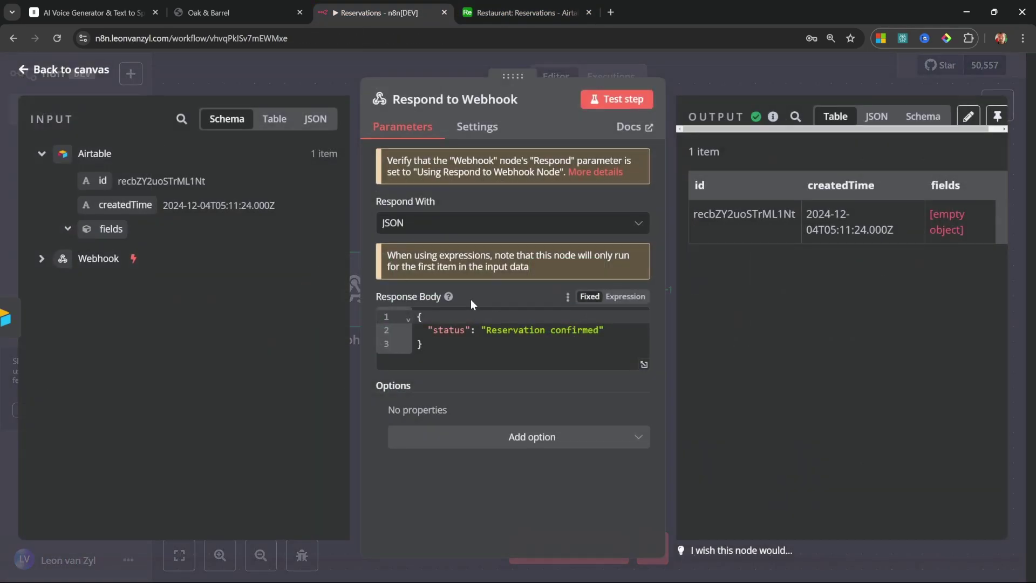
left_click_drag(482, 329, 597, 330)
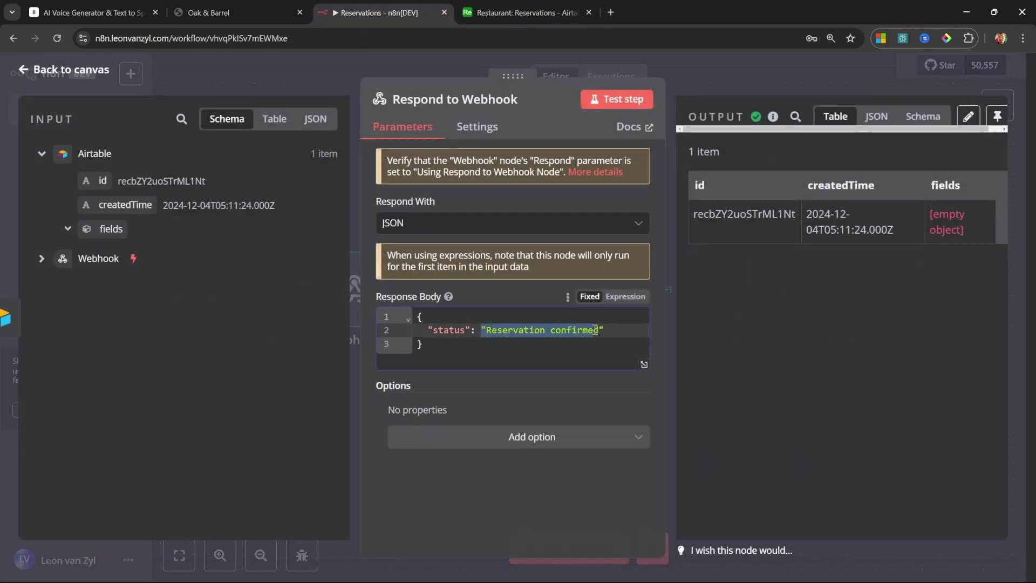
left_click(64, 71)
double_click(354, 275)
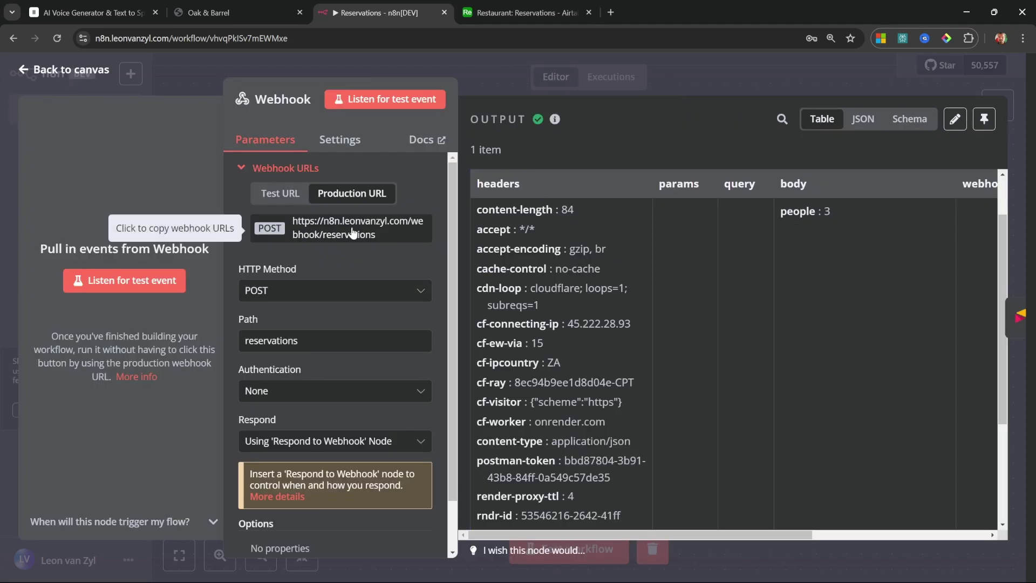
- Review the reservation tool's people, date, time and name body parameters, then close the tool panel
left_click(93, 12)
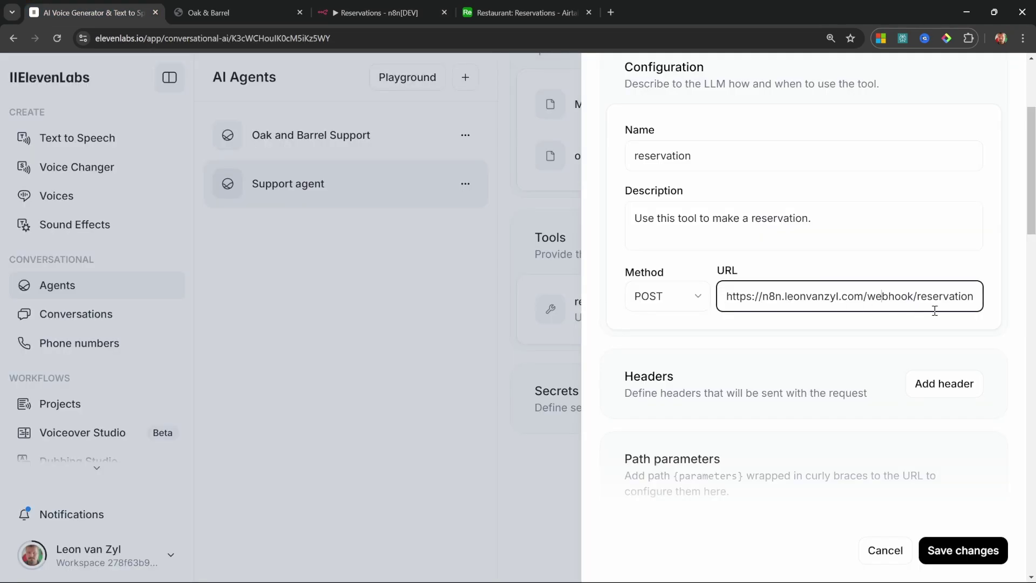
scroll(935, 310, "down", 5)
scroll(729, 243, "down", 1)
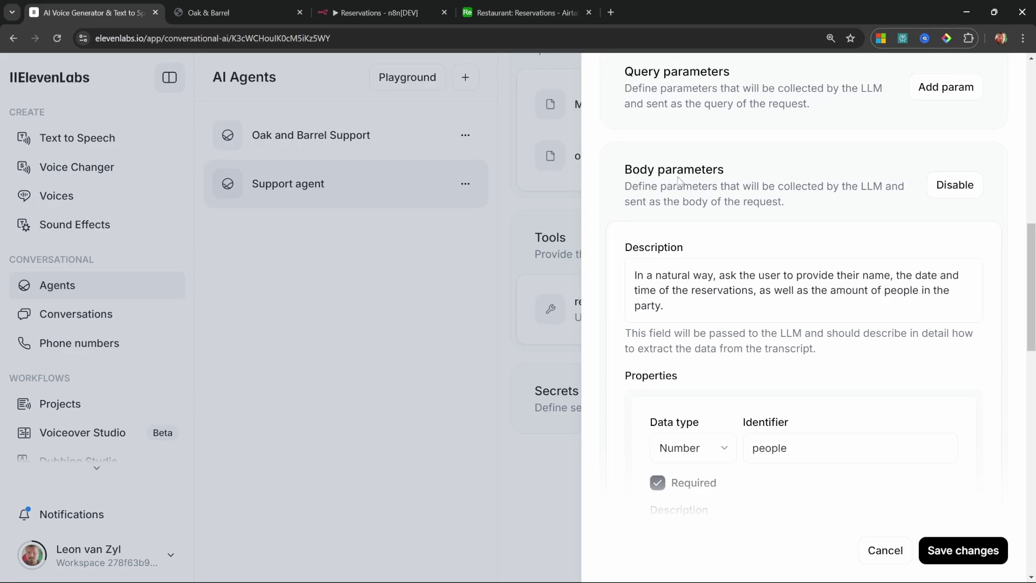
left_click_drag(639, 172, 688, 172)
left_click(709, 174)
scroll(839, 203, "down", 2)
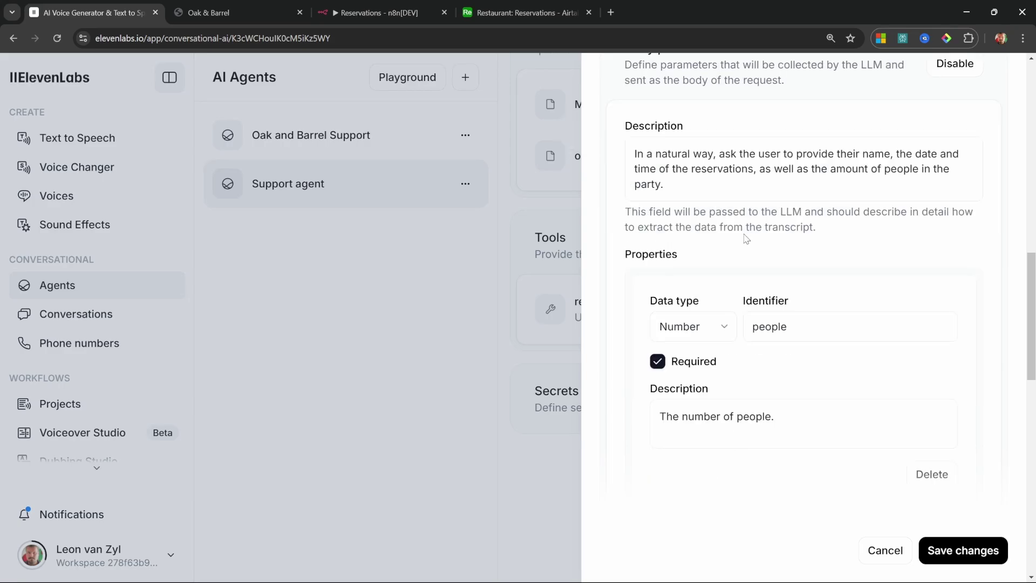
left_click(806, 325)
scroll(808, 324, "down", 2)
scroll(807, 321, "down", 2)
left_click(808, 321)
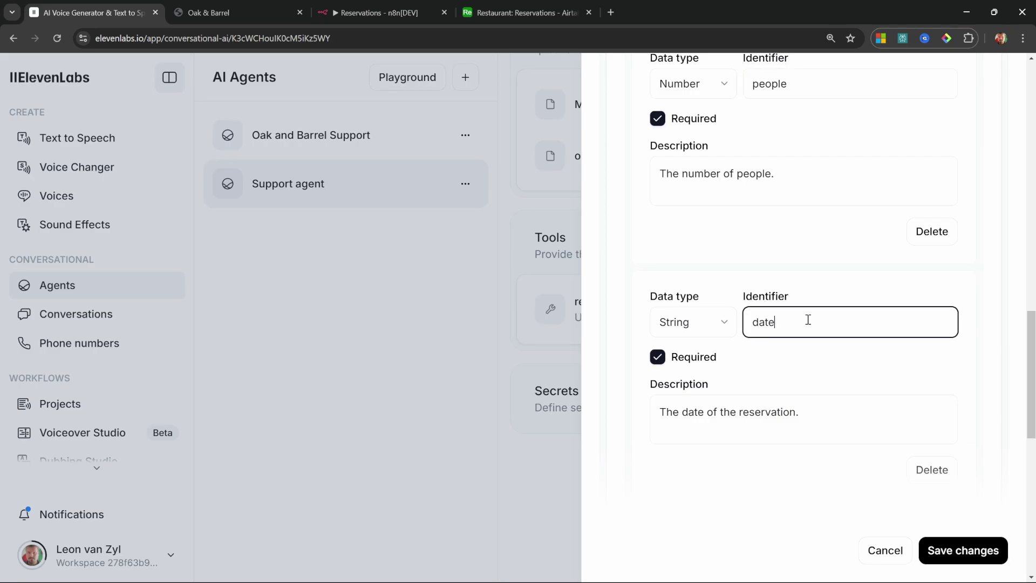
scroll(809, 322, "down", 2)
left_click(819, 382)
scroll(826, 377, "down", 2)
scroll(818, 340, "down", 1)
left_click(812, 313)
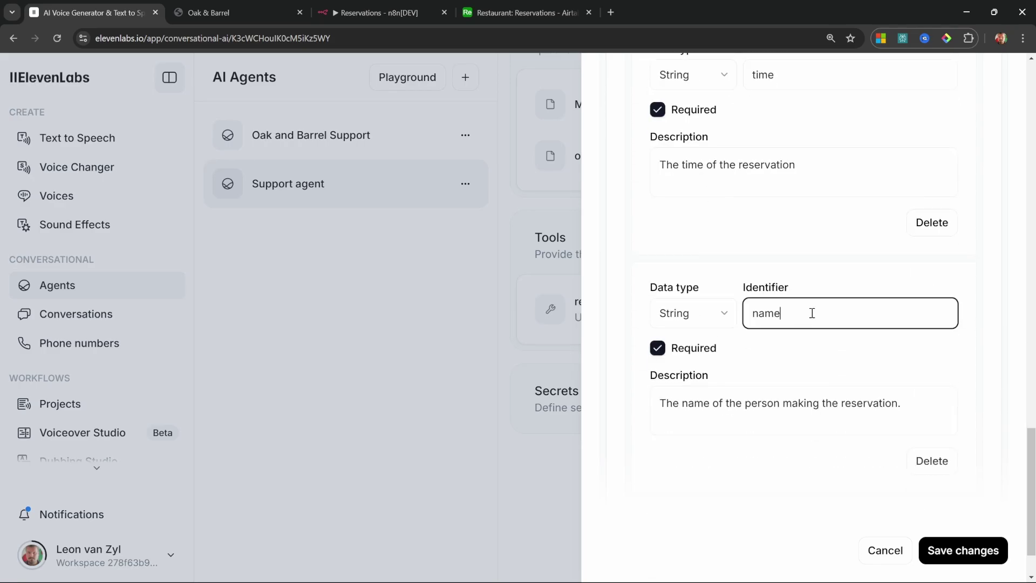
scroll(812, 313, "down", 1)
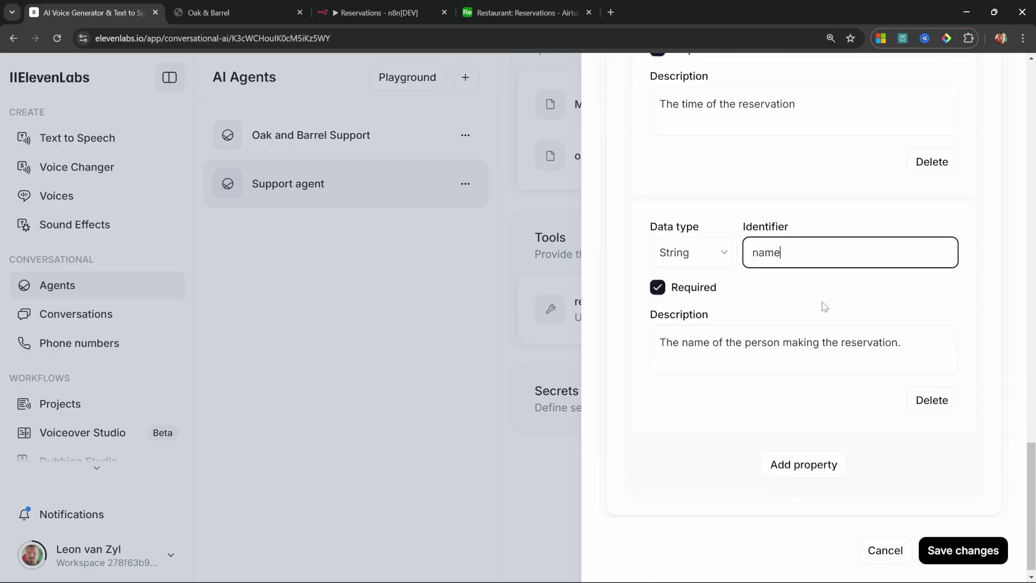
left_click(900, 546)
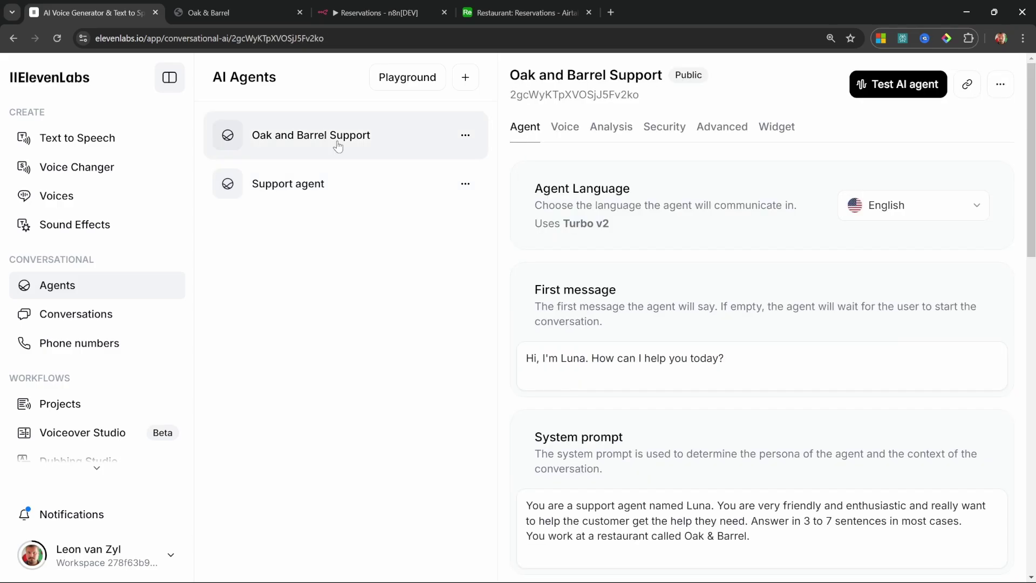
- Preview the Jessica voice and make it the agent's voice in place of Eric
left_click(566, 129)
left_click(964, 212)
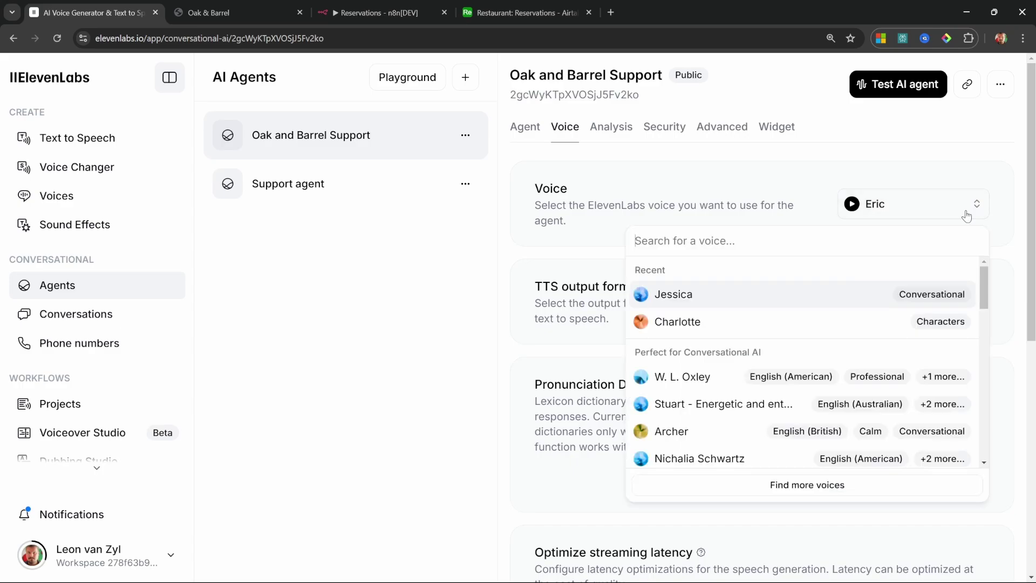
mouse_move(674, 295)
left_click(641, 295)
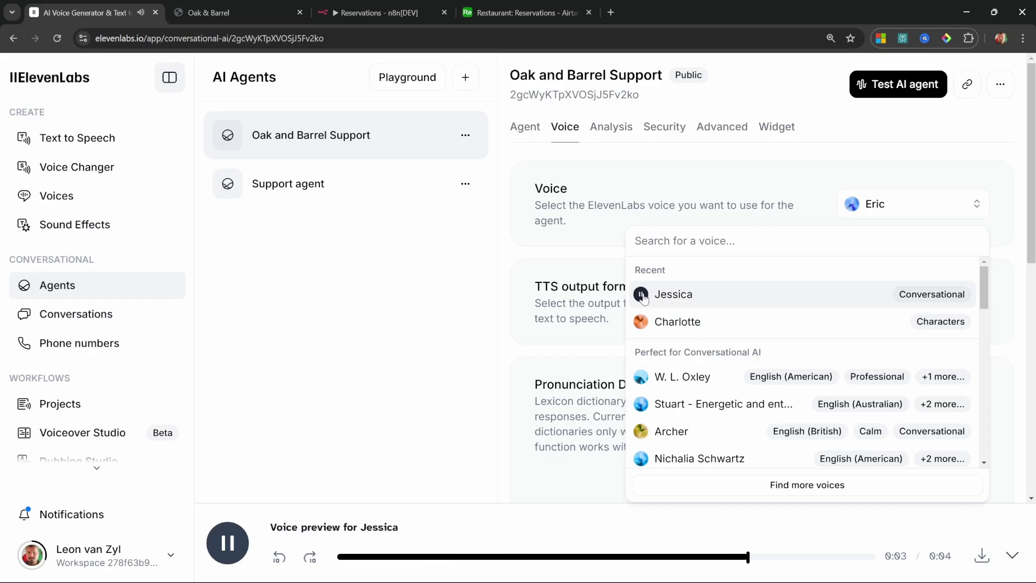
scroll(648, 308, "down", 5)
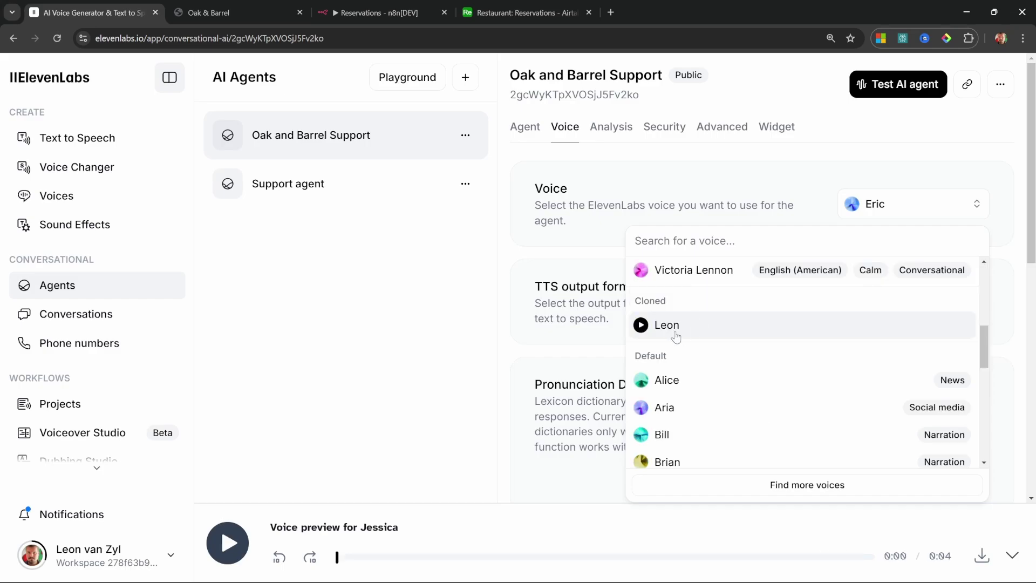
scroll(680, 334, "up", 5)
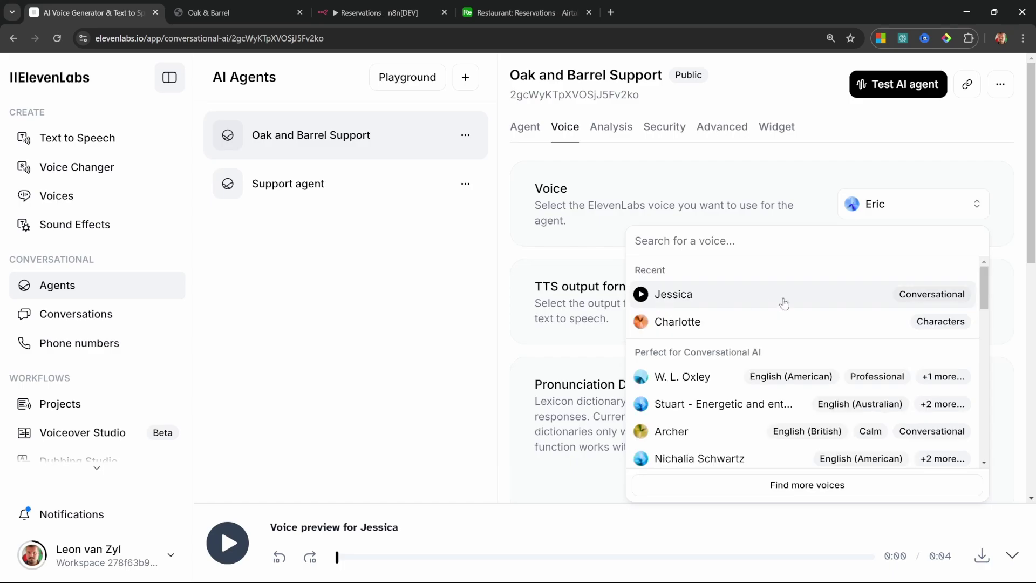
left_click(684, 296)
scroll(604, 270, "down", 3)
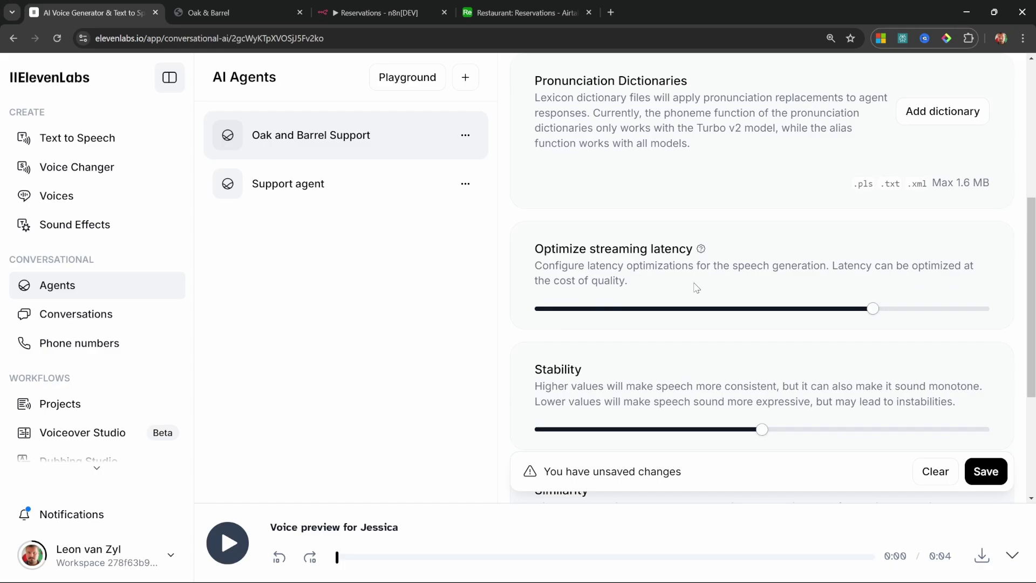
scroll(672, 290, "down", 3)
scroll(801, 332, "up", 3)
scroll(799, 324, "up", 3)
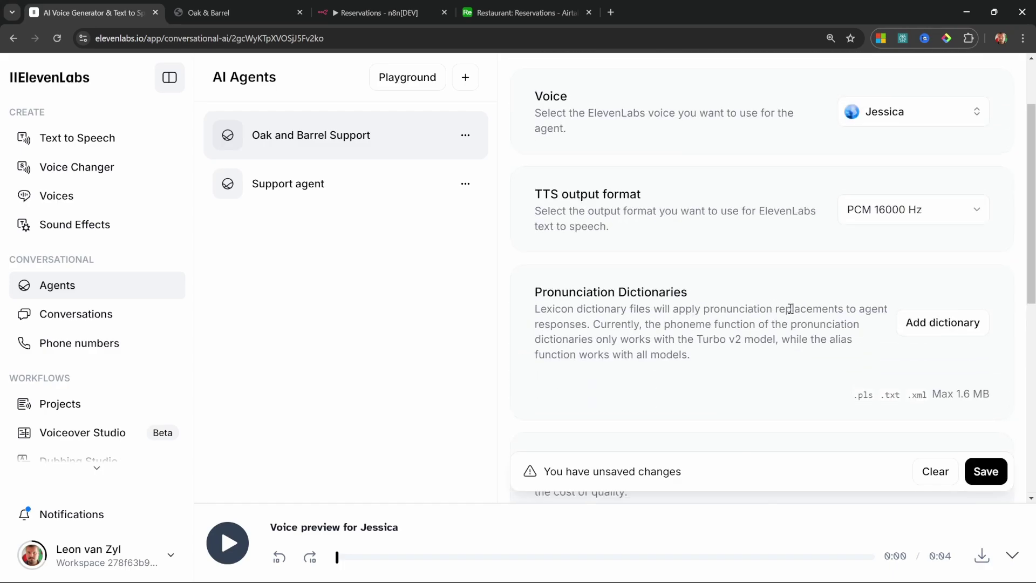
scroll(786, 308, "up", 5)
left_click(605, 132)
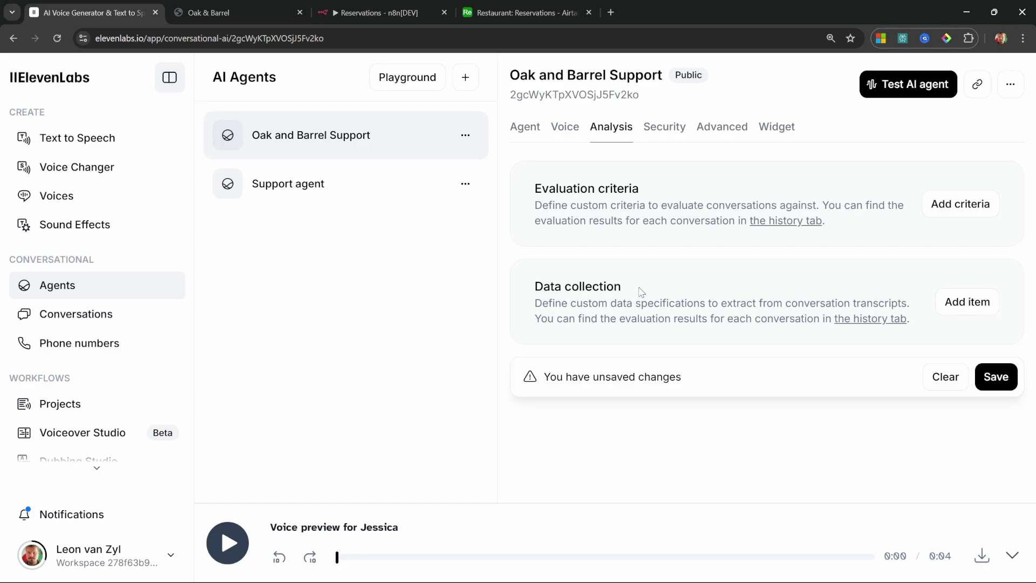
- Add a 'name' data collection item describing the customer's name, and save the agent
left_click(948, 302)
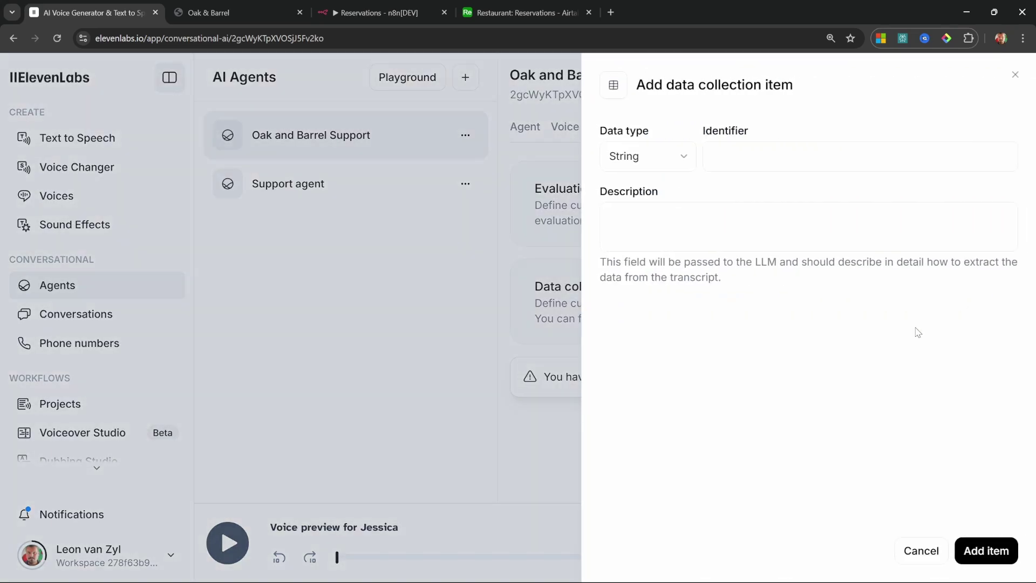
left_click(759, 164)
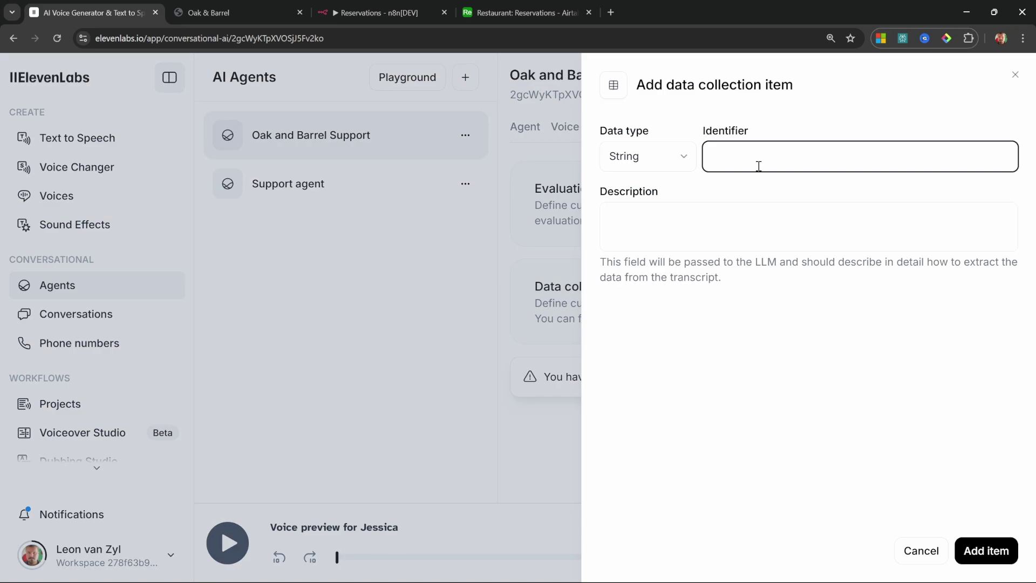
type("name")
left_click(758, 234)
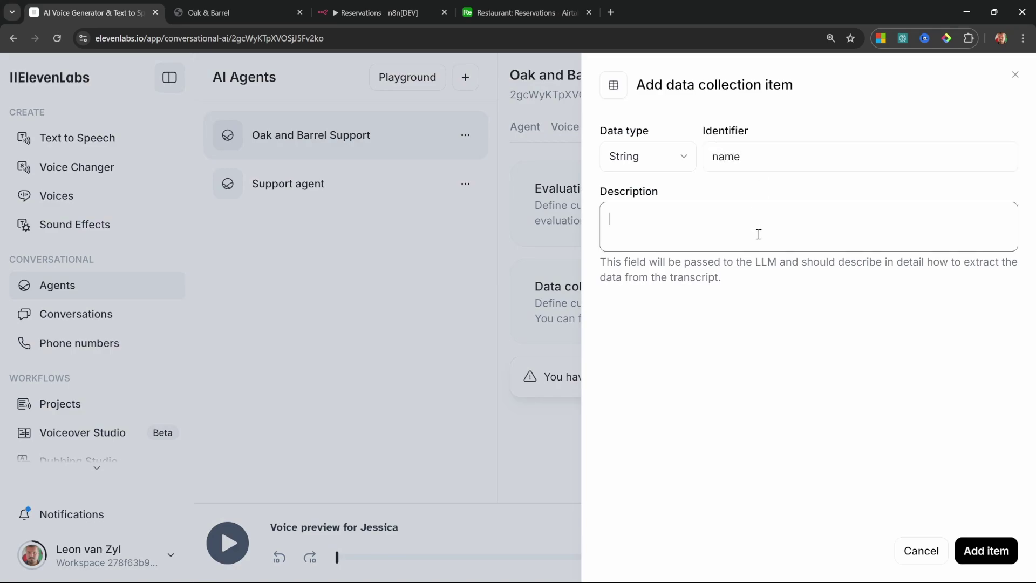
type("The name of the ")
type("customer.")
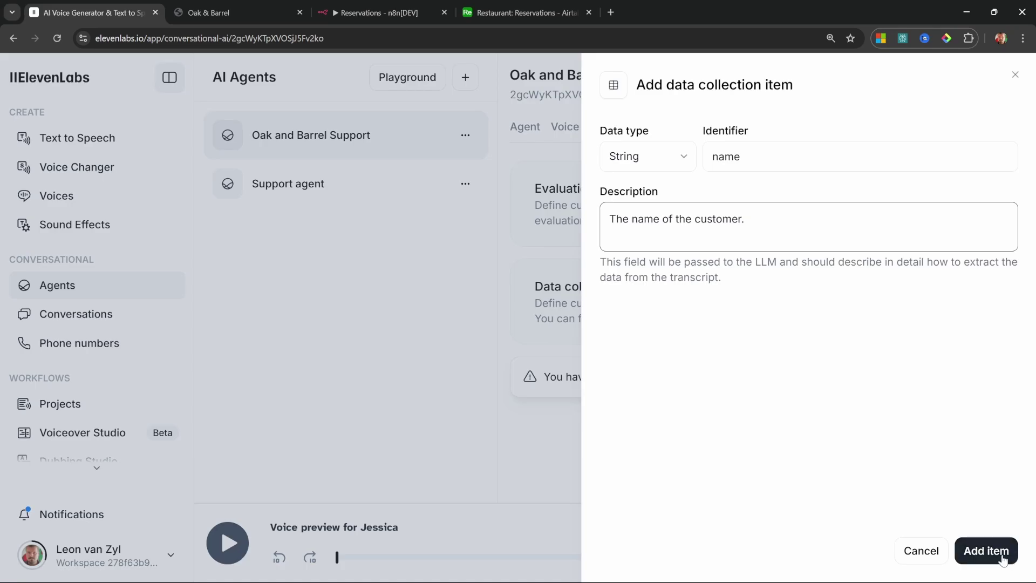
left_click(989, 550)
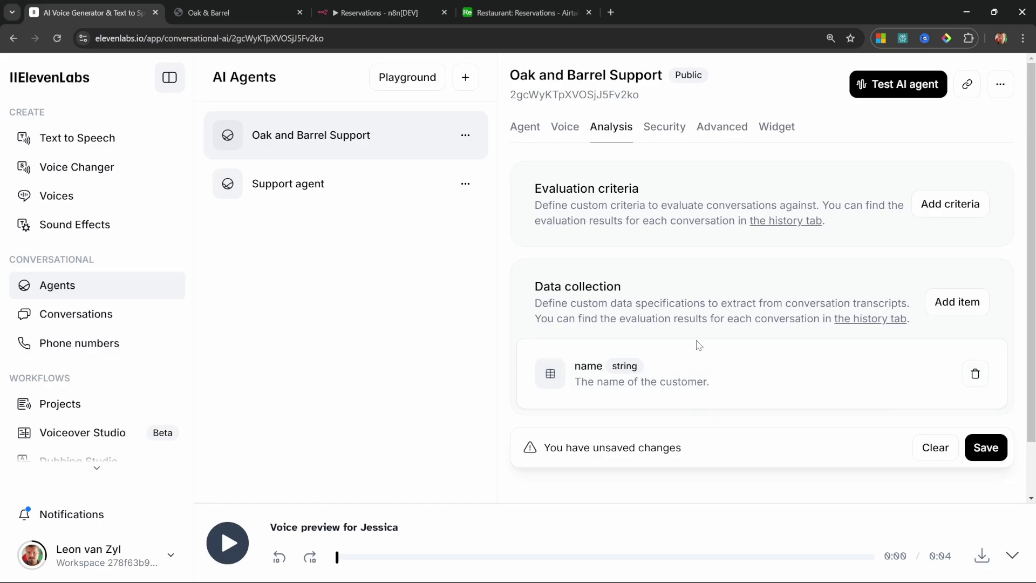
left_click(983, 448)
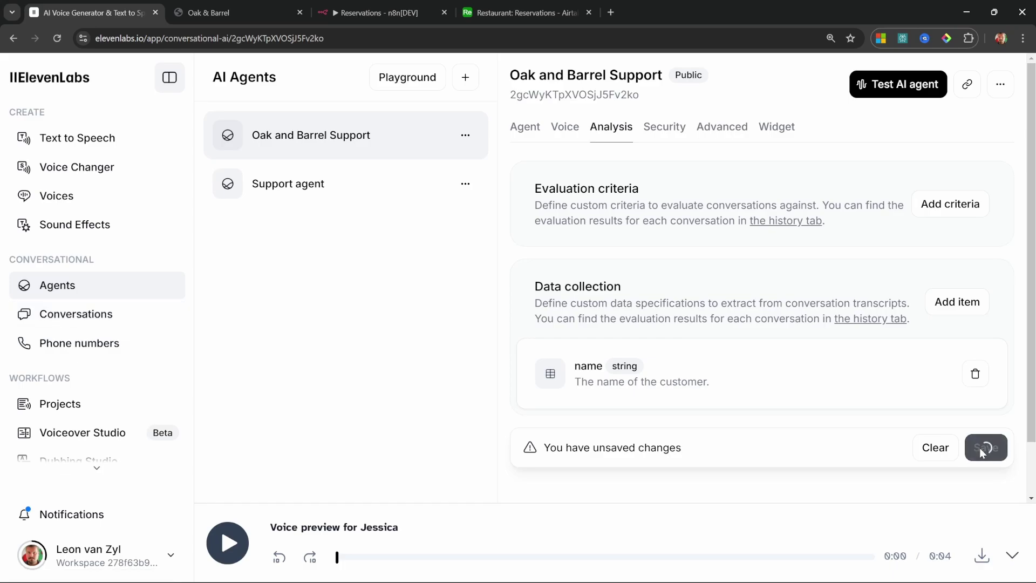
left_click(286, 188)
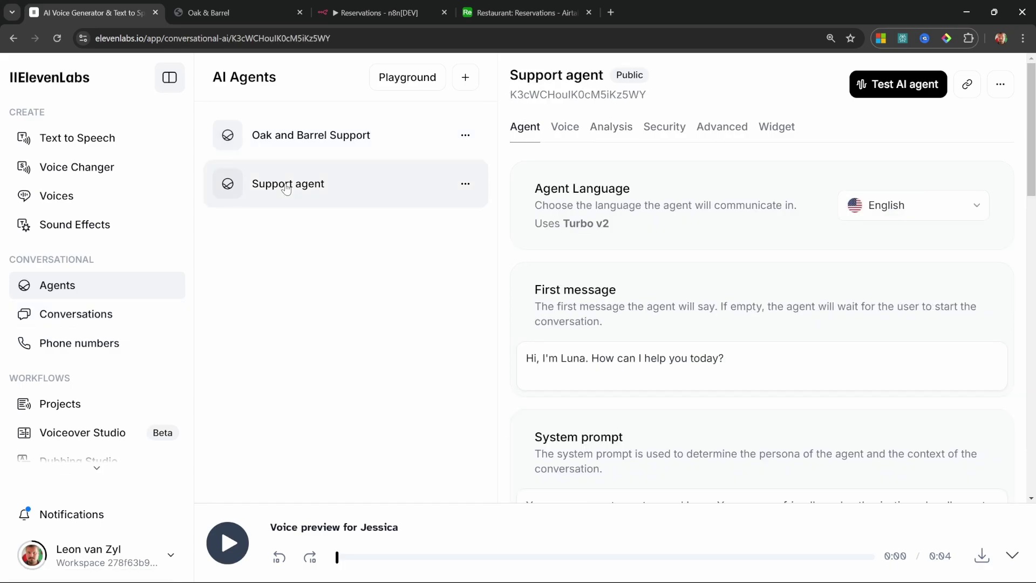
- Find the name Leon captured in the latest Support agent conversation's data collection
left_click(61, 325)
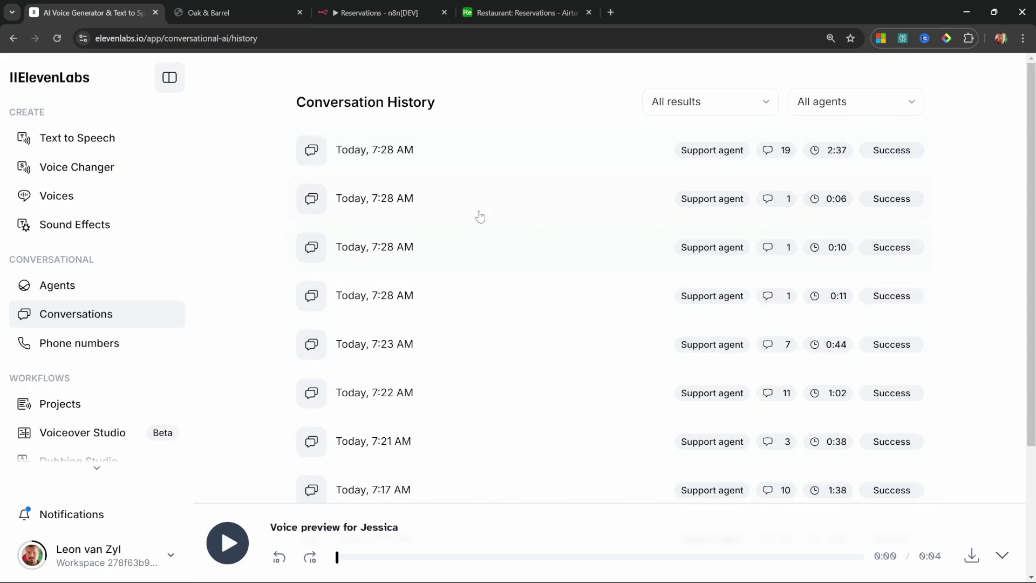
left_click(444, 152)
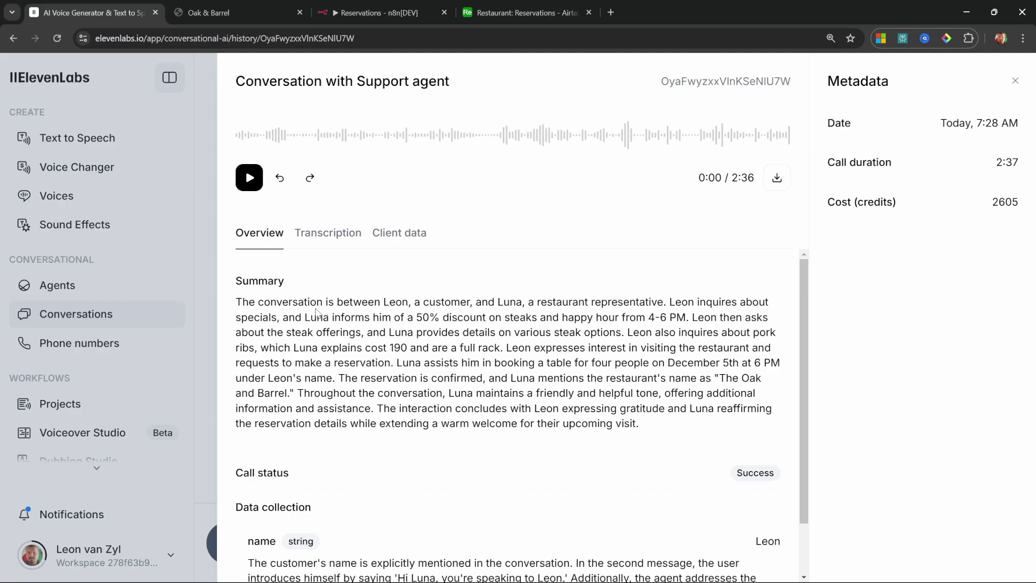
scroll(345, 482, "down", 1)
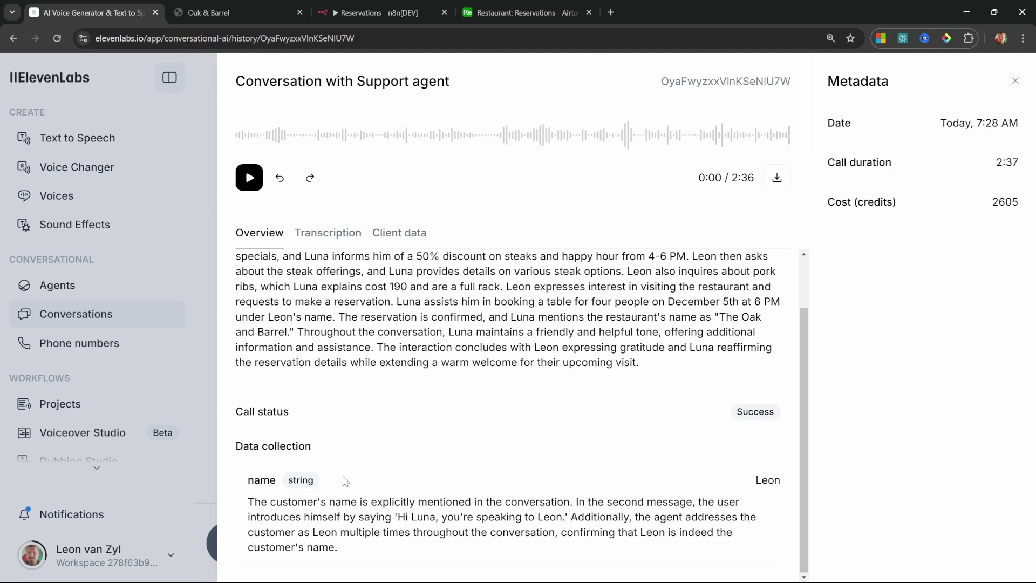
left_click_drag(248, 501, 548, 528)
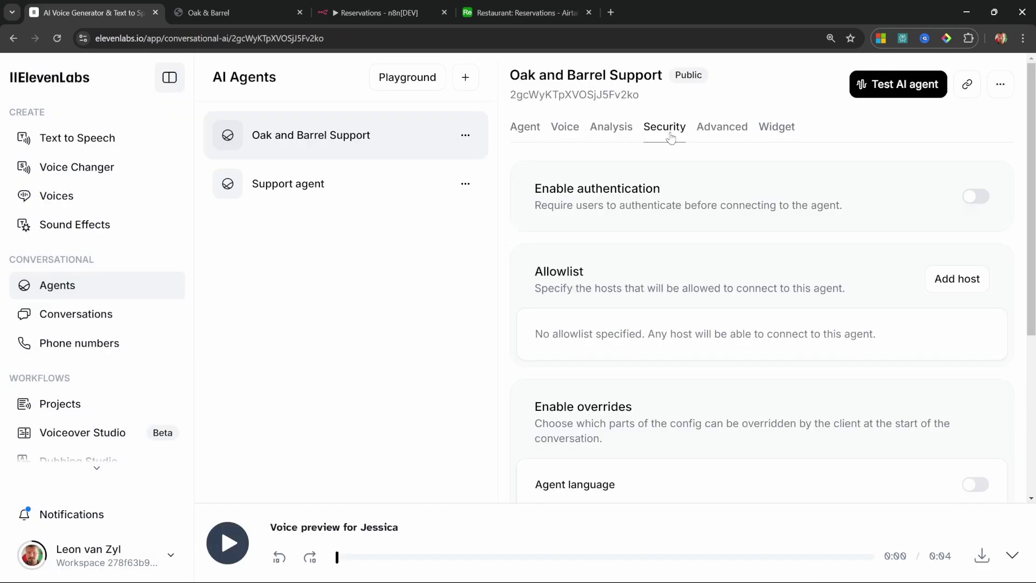
- Toggle authentication on and back off, and review the Advanced max conversation duration setting
left_click(973, 201)
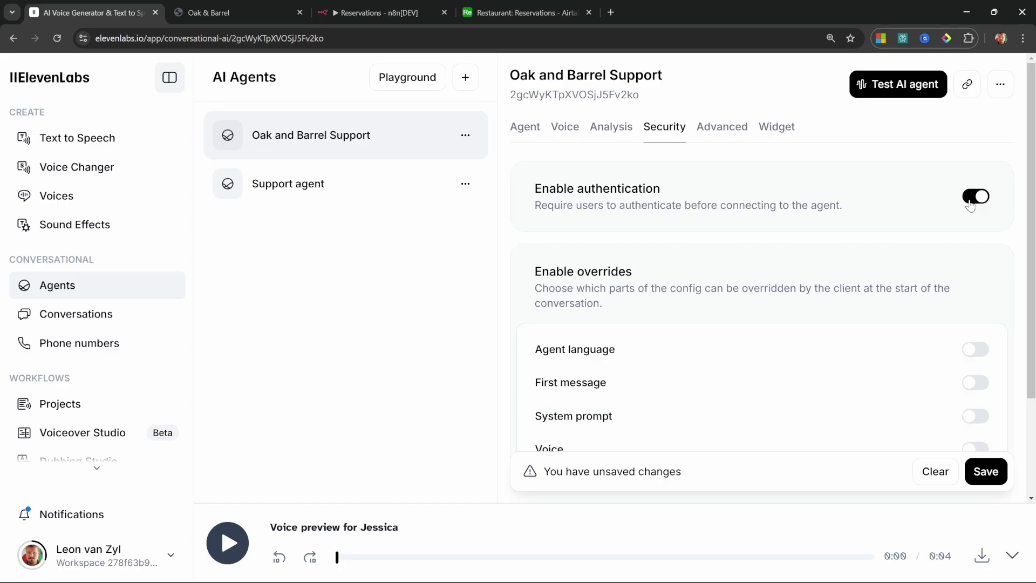
left_click(972, 200)
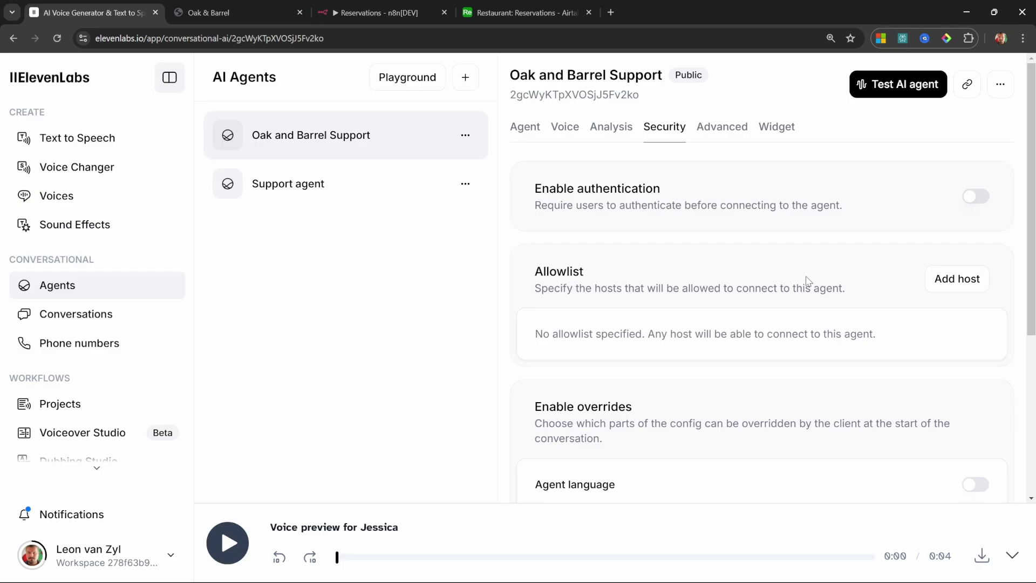
scroll(806, 282, "down", 2)
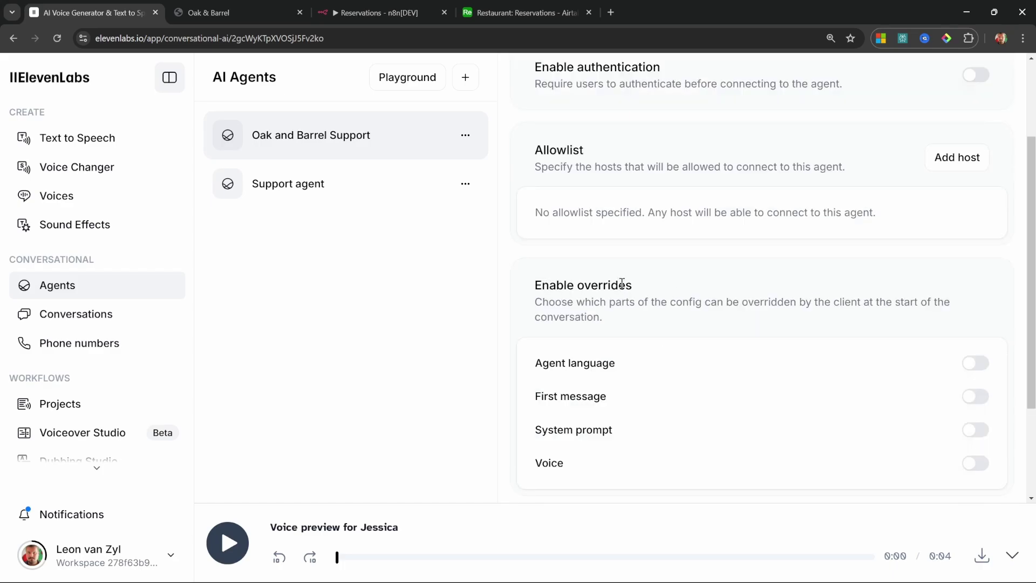
scroll(622, 283, "up", 5)
left_click(716, 127)
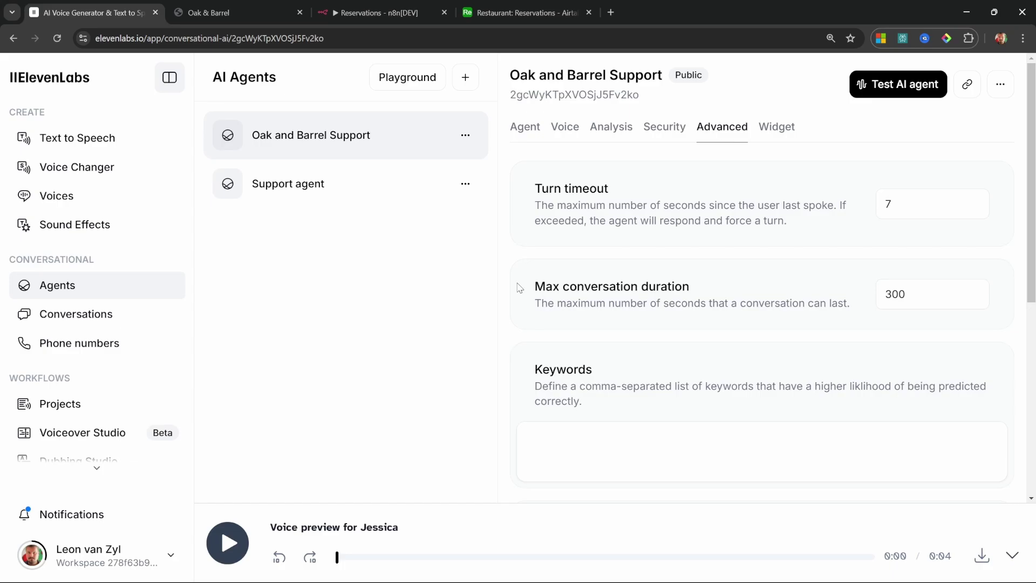
left_click_drag(520, 287, 736, 296)
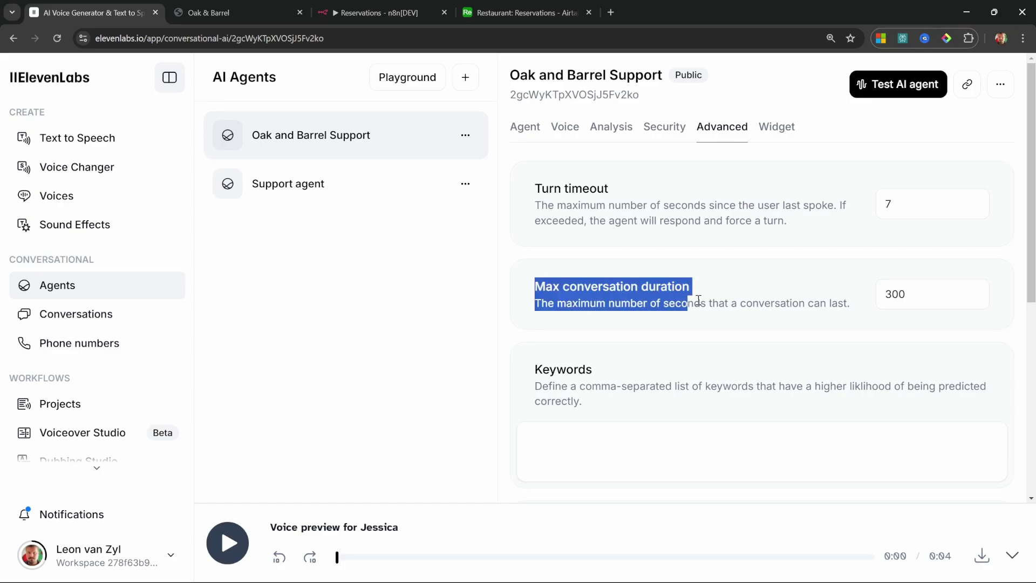
left_click(702, 328)
left_click(777, 130)
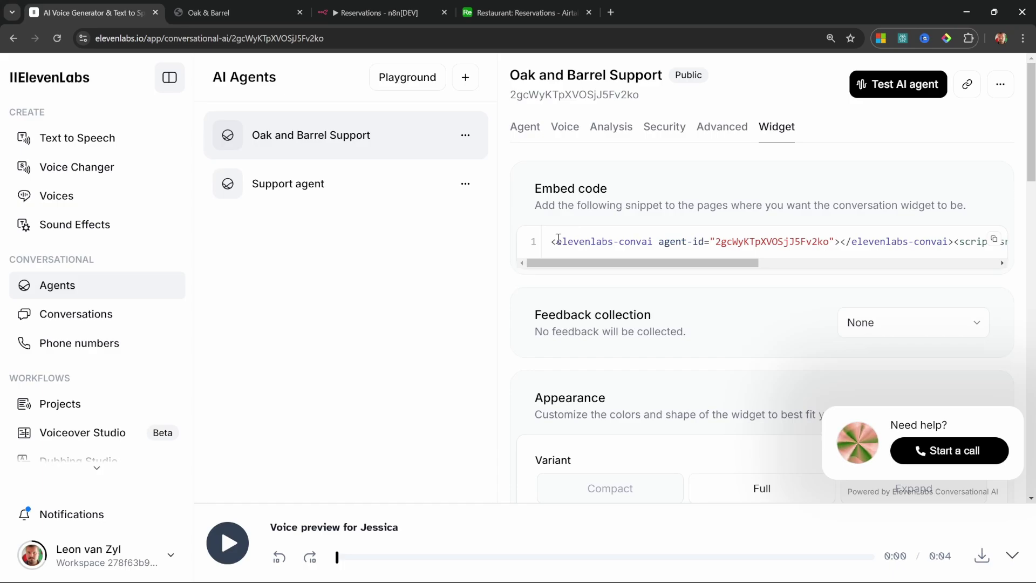
- Paste the copied agent embed code over the old elevenlabs-convai snippet in index.html
left_click(994, 239)
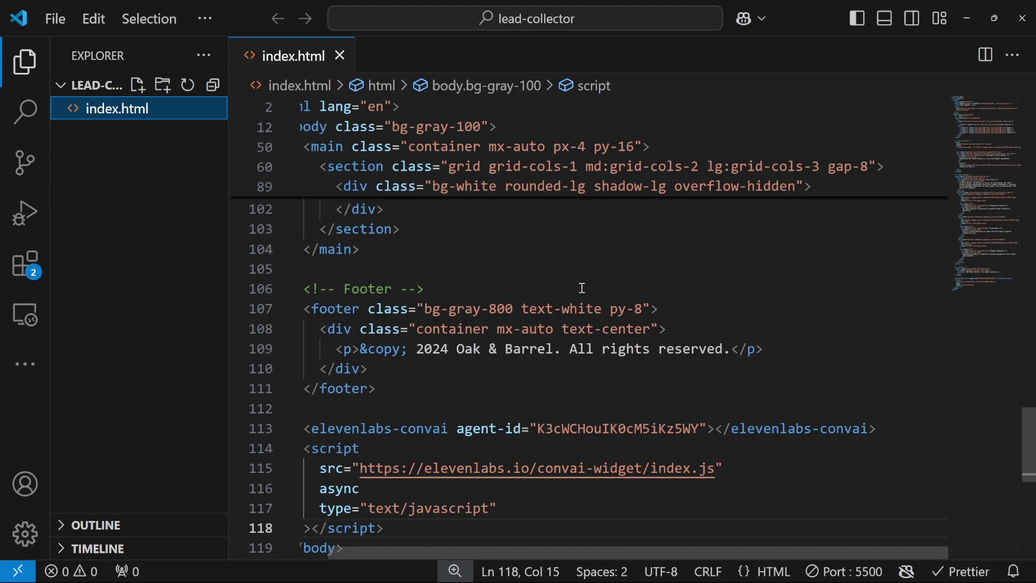
scroll(671, 369, "down", 2)
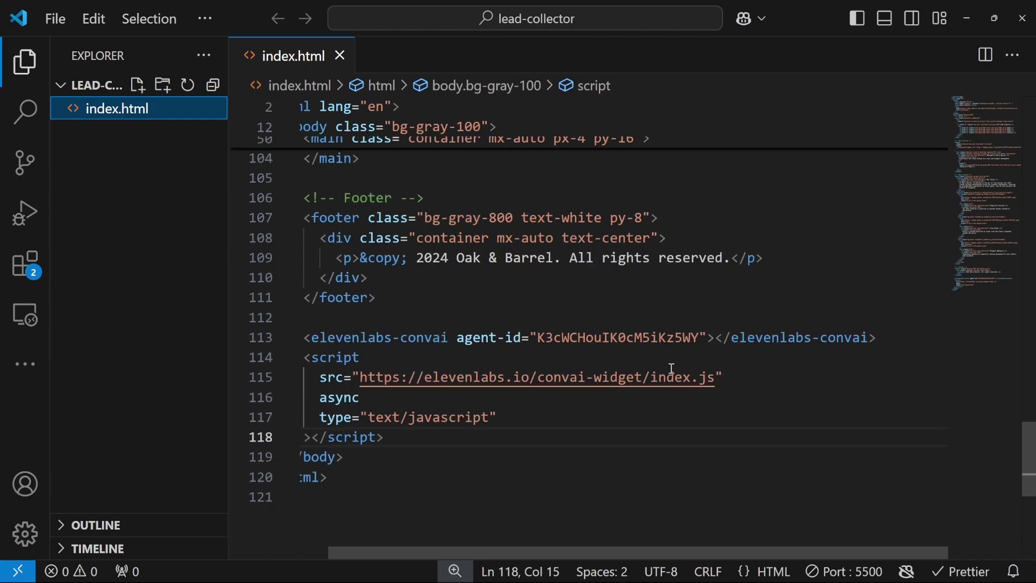
mouse_move(409, 437)
left_mouse_down()
mouse_move(299, 377)
mouse_move(296, 338)
left_mouse_up()
key("ctrl+v")
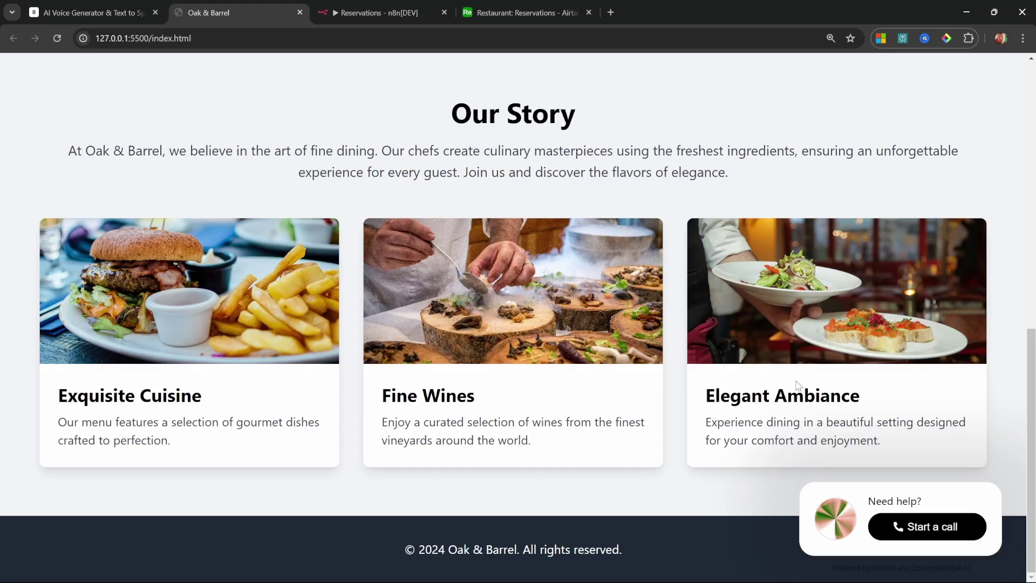
left_click(921, 528)
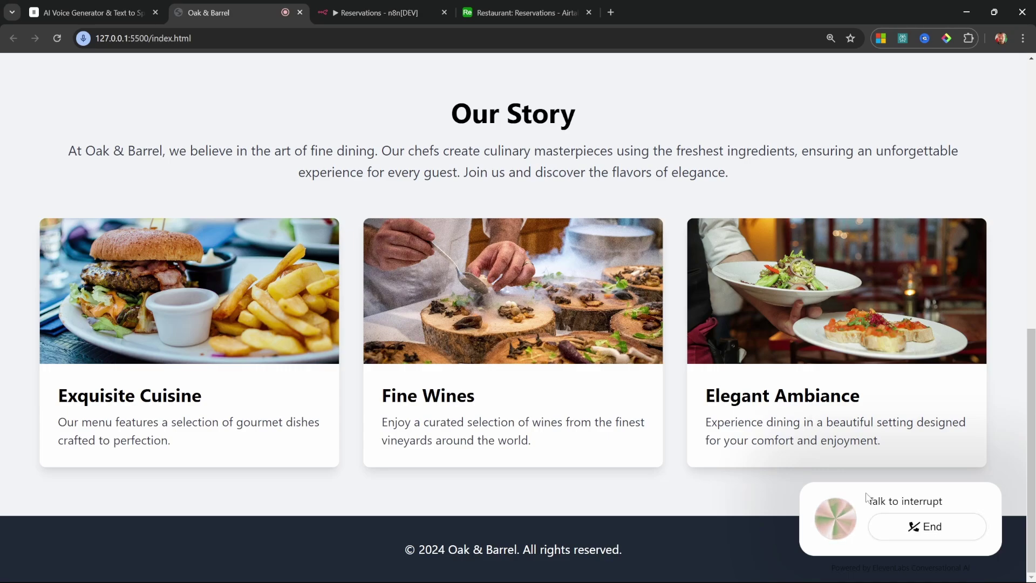
left_click(926, 527)
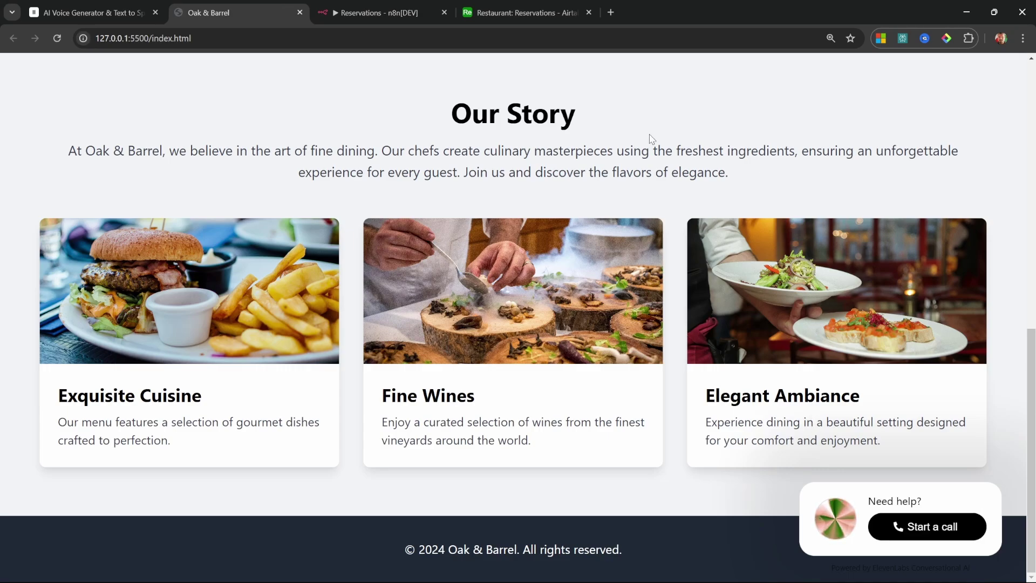